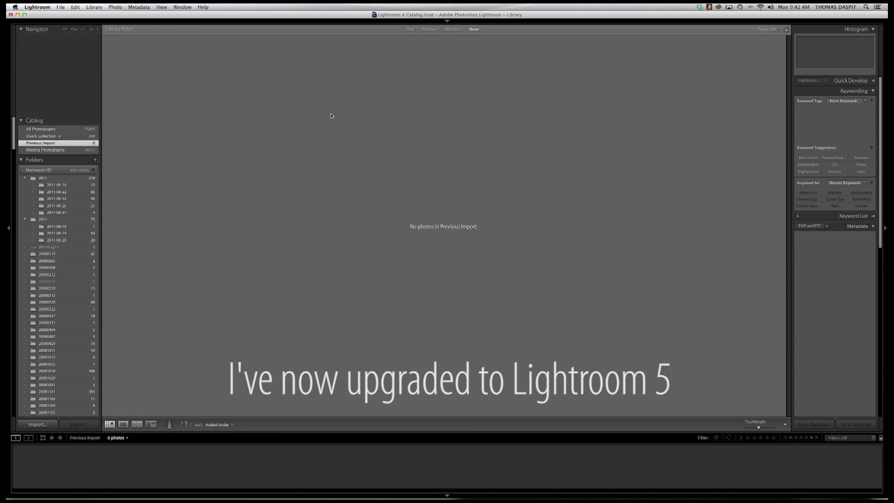
Start an import from the EOS_DIGITAL card, keep skipping suspected duplicates enabled, and set preview rendering to 1:1.
click(44, 426)
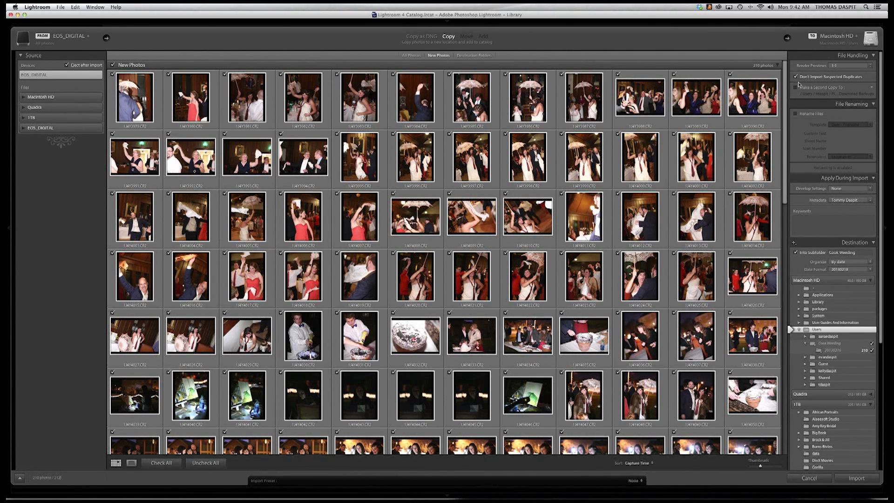
click(817, 78)
click(817, 78)
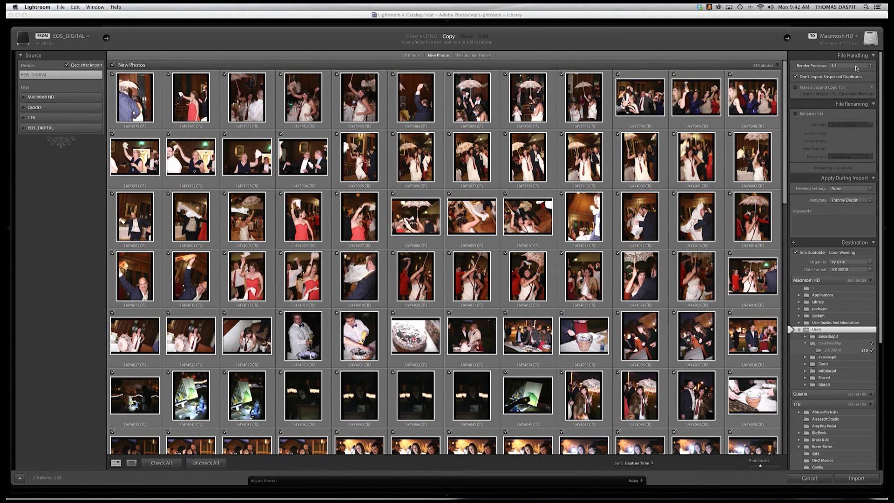
click(855, 68)
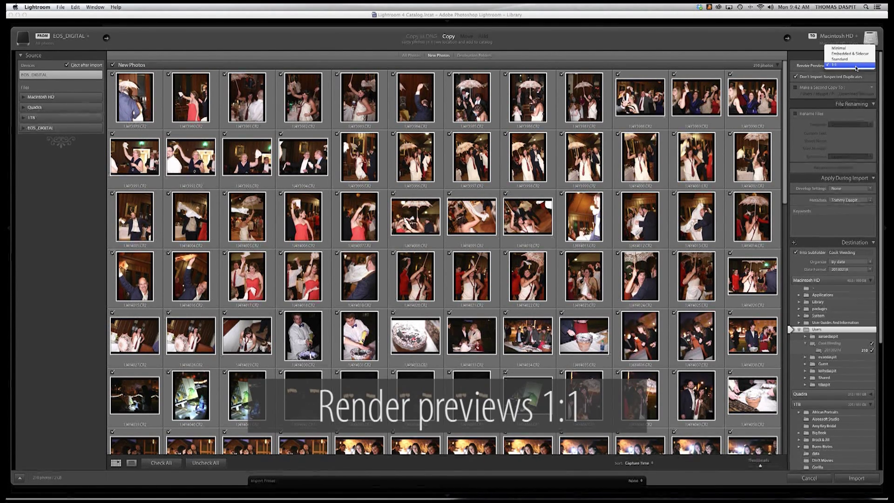
click(855, 67)
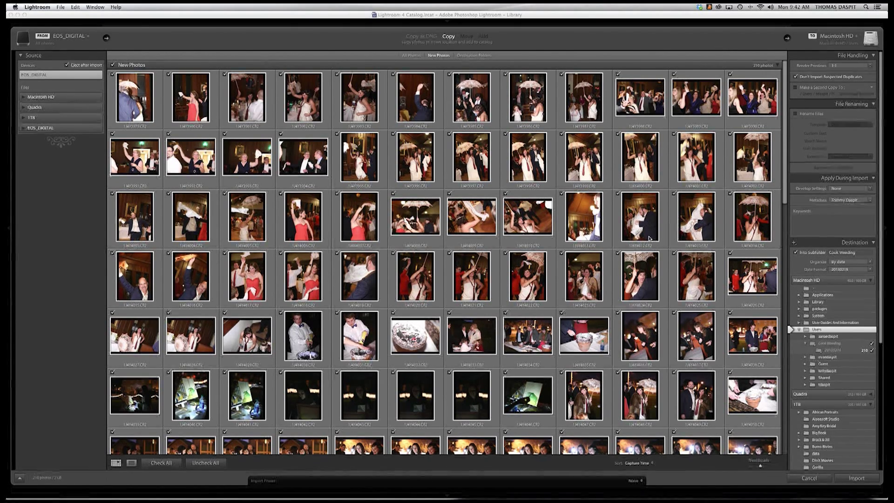
Review the card's new photos, then set the import's develop settings to None and choose the photographer's metadata preset.
scroll(647, 238, down, 5)
scroll(644, 237, down, 15)
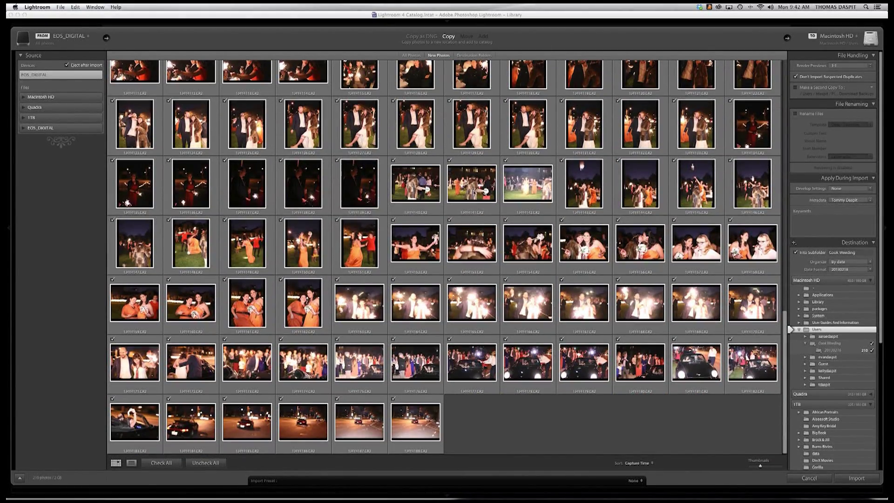
scroll(534, 185, up, 20)
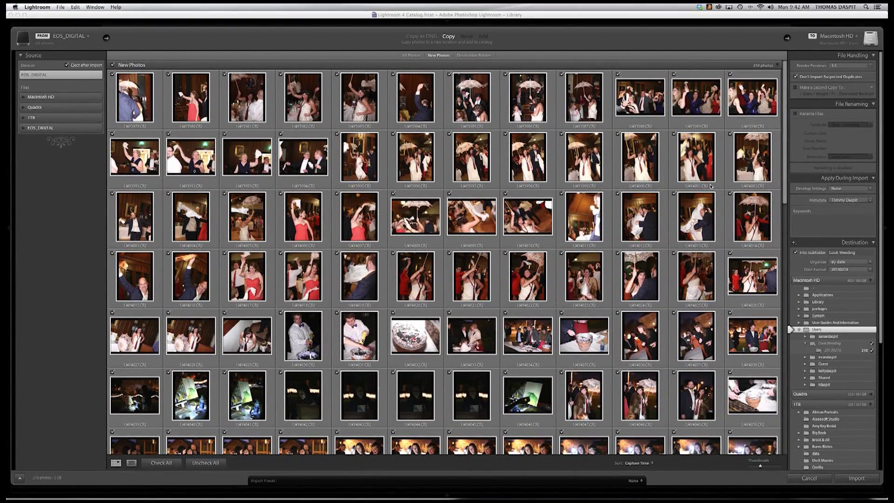
mouse_move(711, 186)
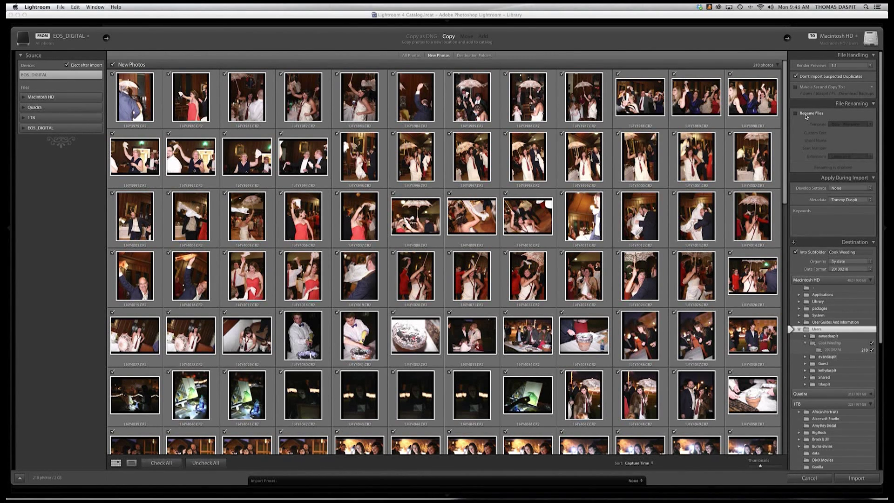
click(854, 190)
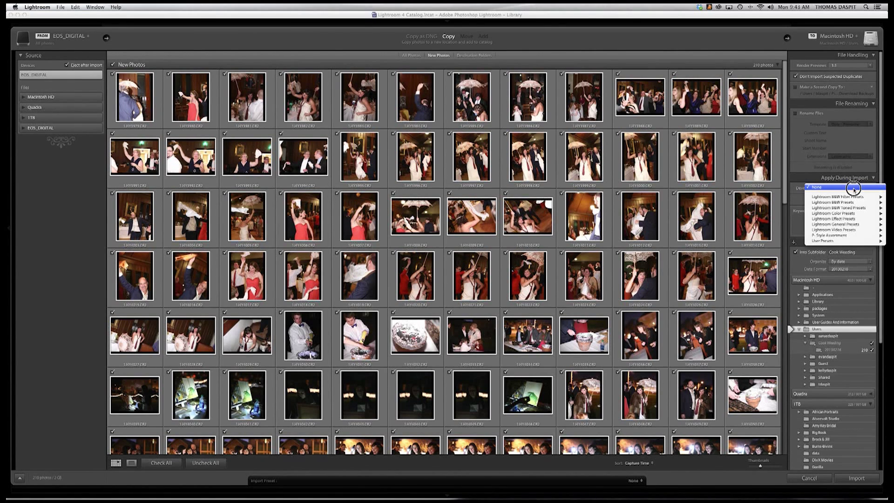
click(854, 187)
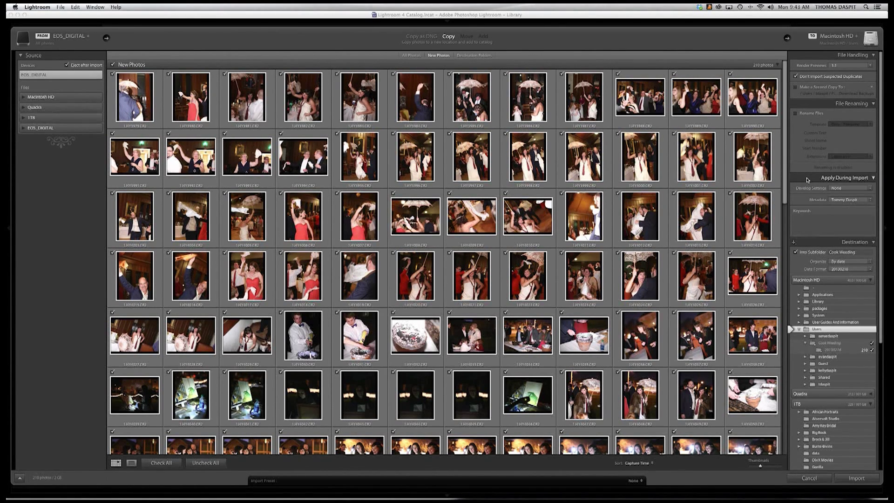
click(851, 202)
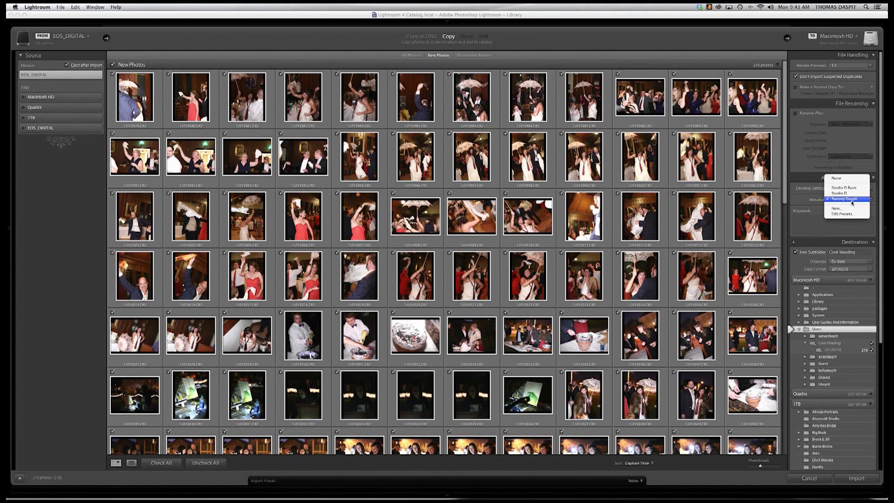
click(852, 200)
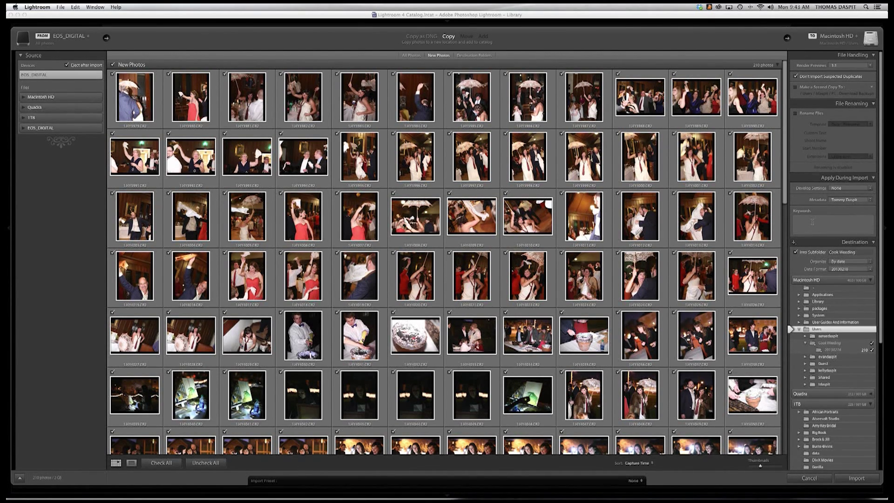
Enter Wedding and New Orleans as keywords to apply during import.
click(812, 222)
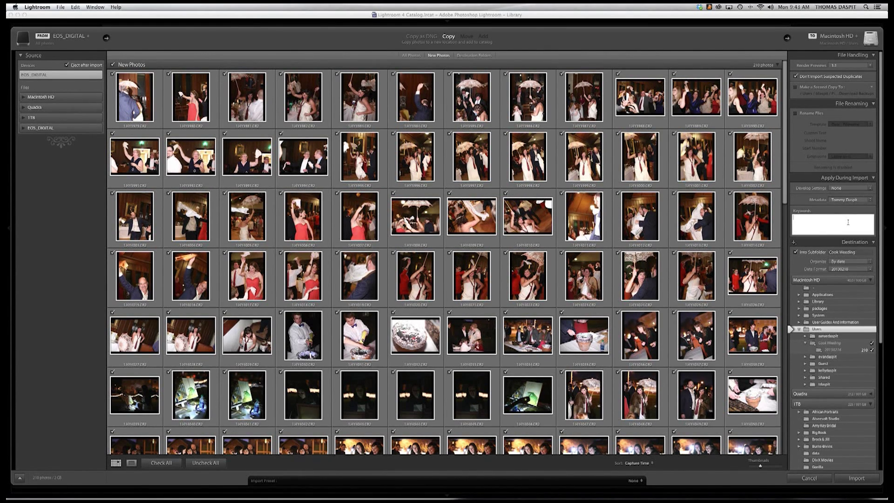
text(we)
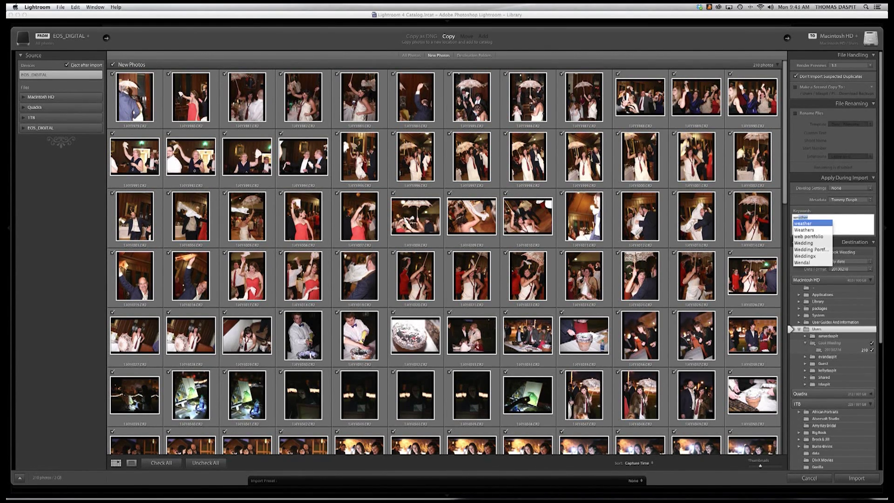
text(dding)
key(Return)
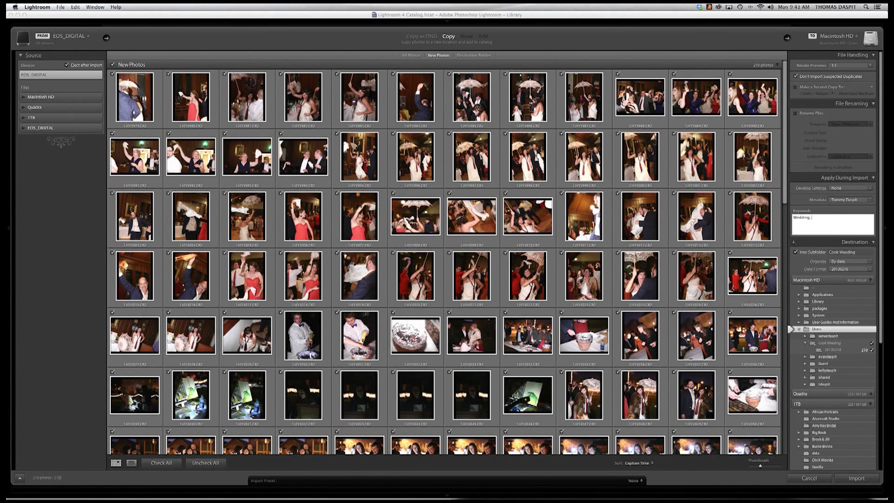
text(new cage)
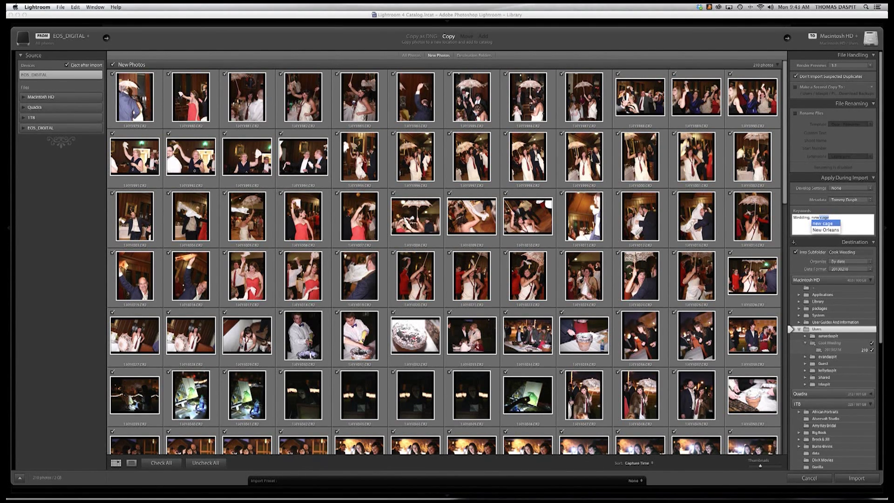
key(Down)
key(Return)
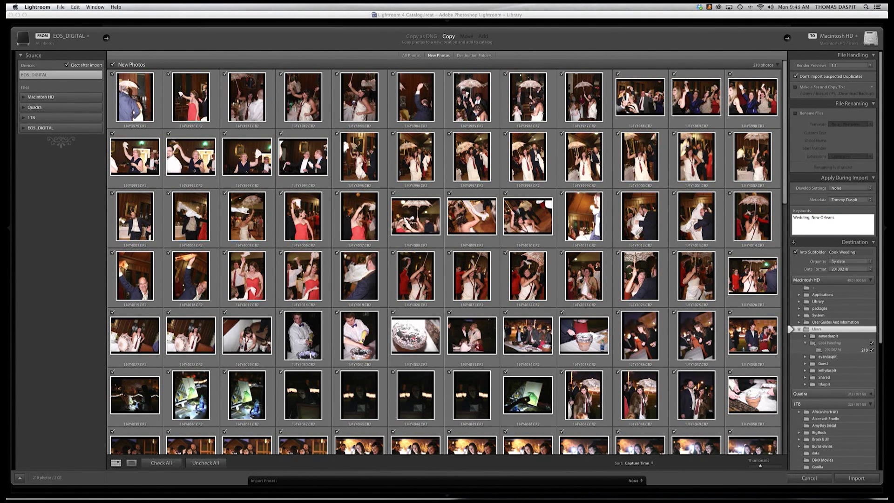
Add Louisianna from the suggested terms as a third import keyword.
text(l)
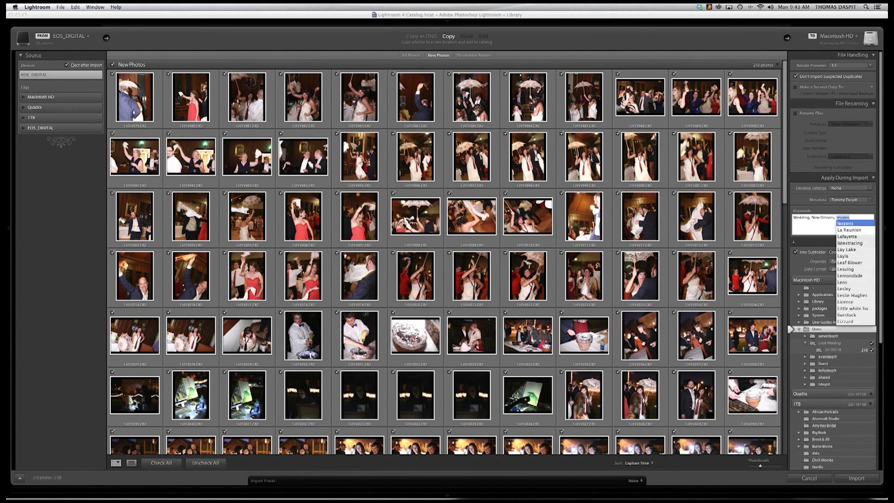
text(o)
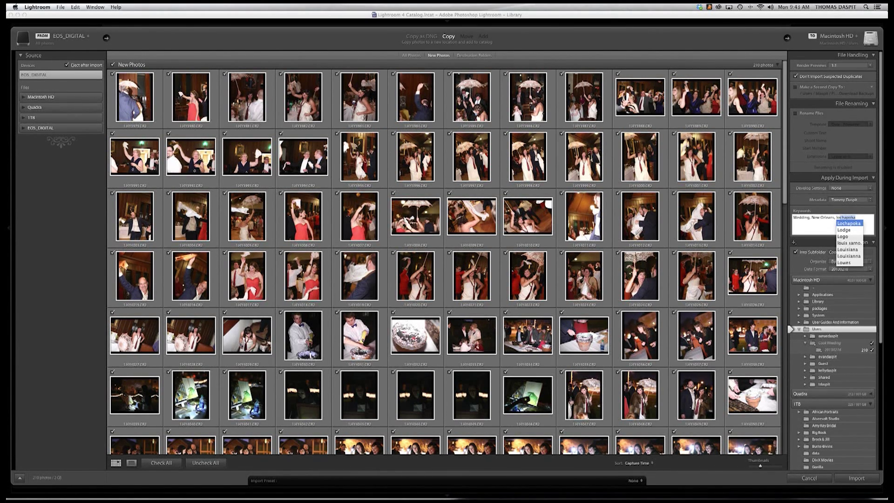
text(u)
key(Down)
key(Down)
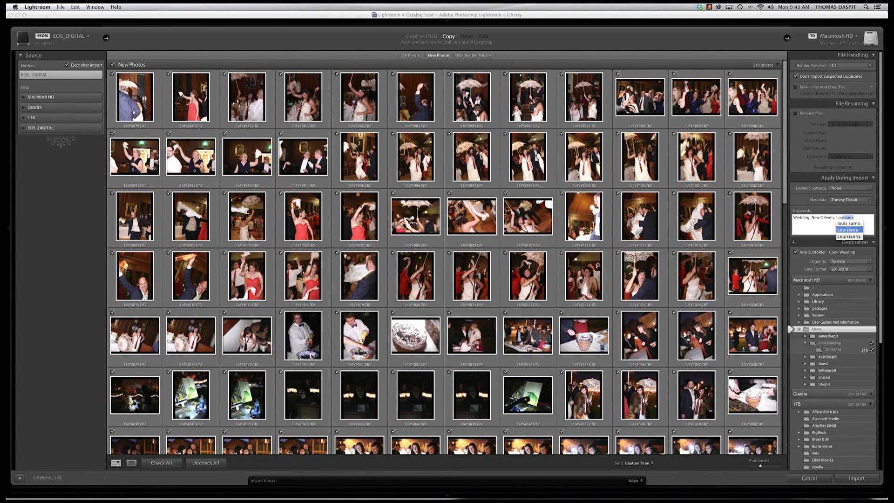
key(Return)
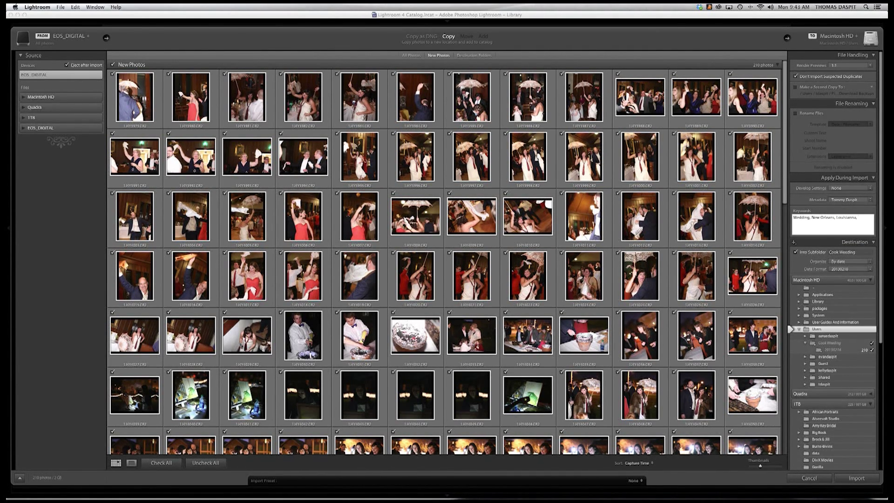
Add the couple's wedding name as the last keyword and import the checked photos.
text(, Cook)
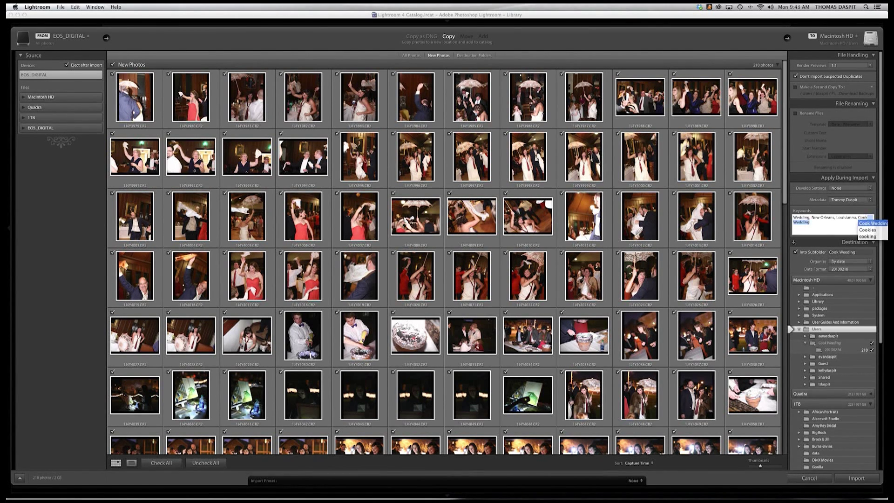
text( W)
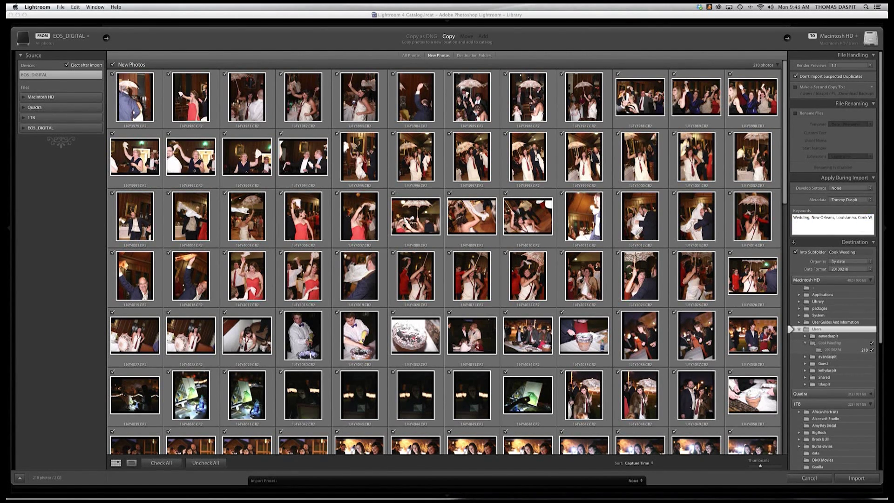
text(edding)
click(833, 225)
mouse_move(828, 499)
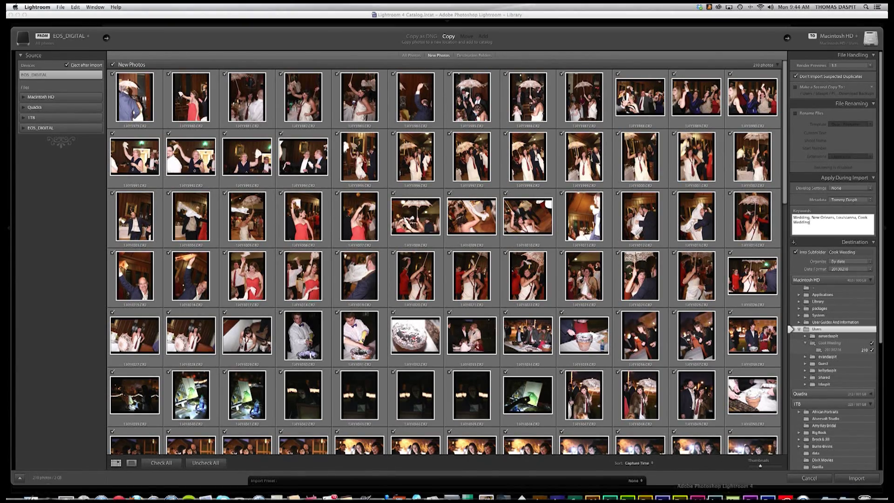
click(856, 479)
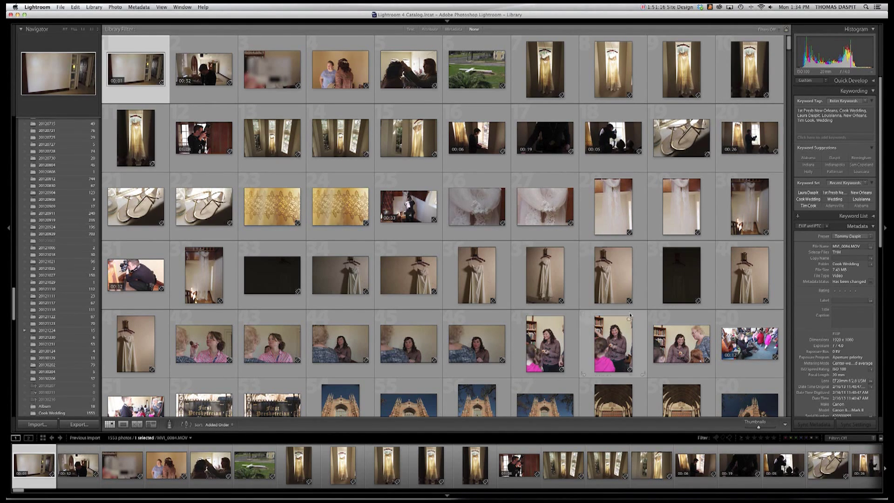
Go through the photos in Loupe view from 1J4Y2788.CR2 and flag the lawn photo 1J4Y2790.CR2 as a pick.
click(336, 76)
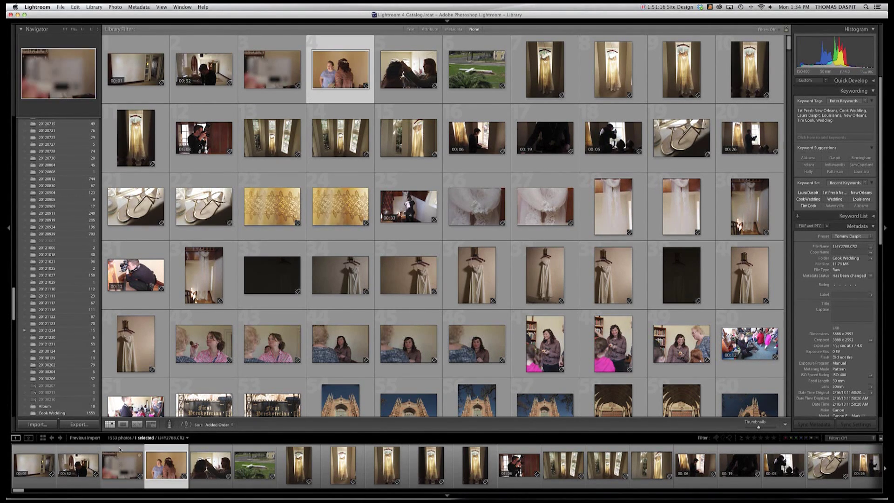
click(123, 423)
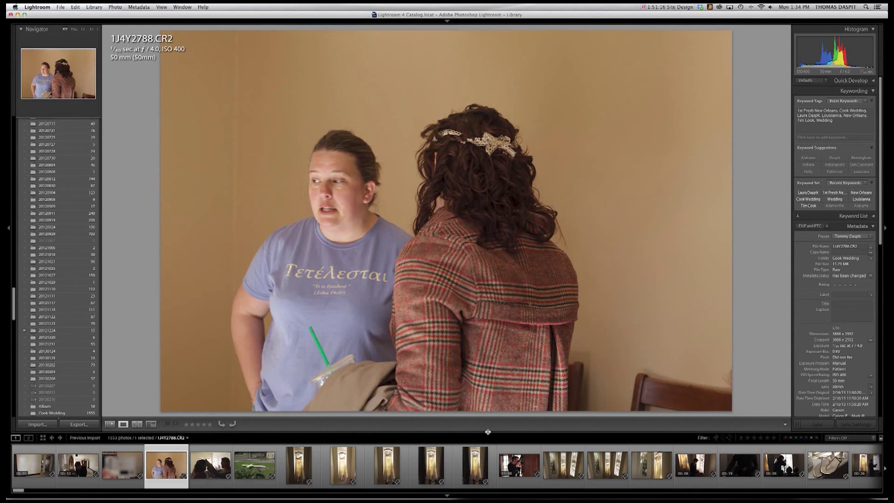
key(Right)
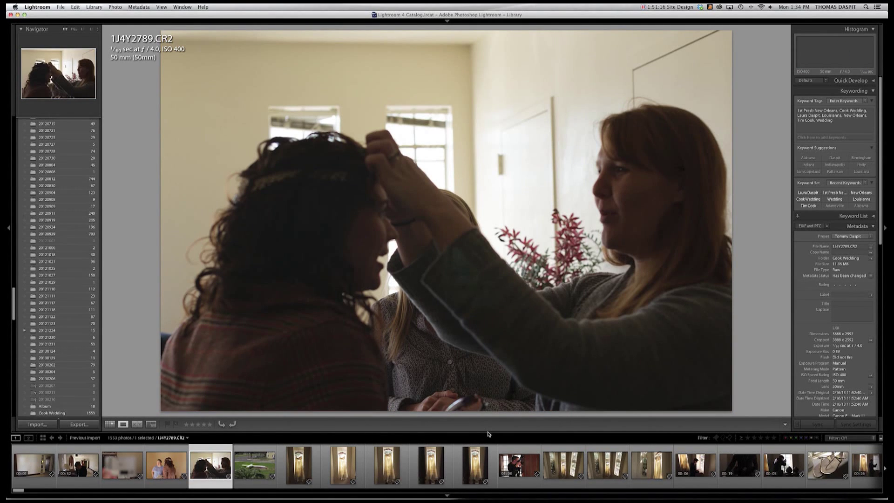
key(Right)
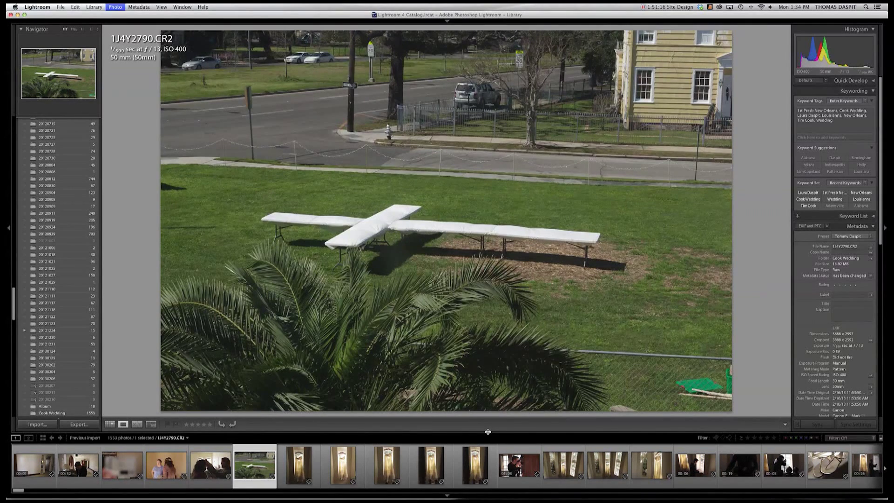
key(p)
Compare the hanging dress photos 1J4Y2791.CR2 through 1J4Y2795.CR2 one by one in Loupe view.
key(Right)
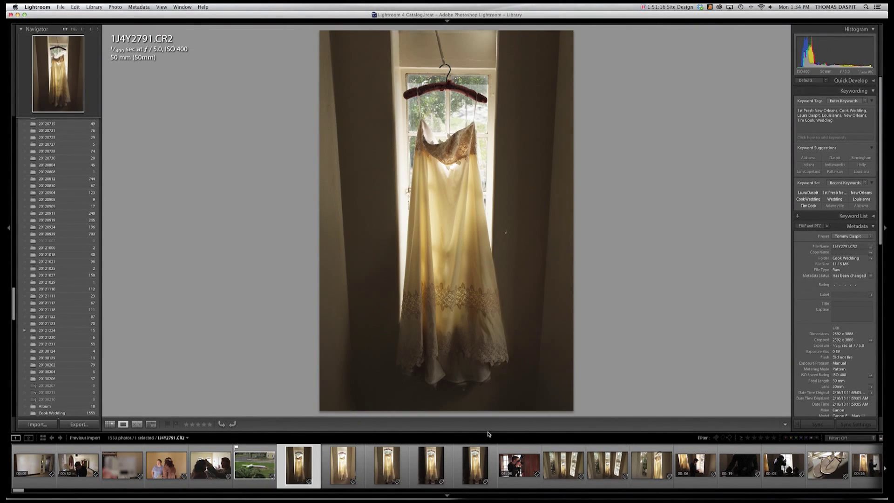
key(Right)
key(Left)
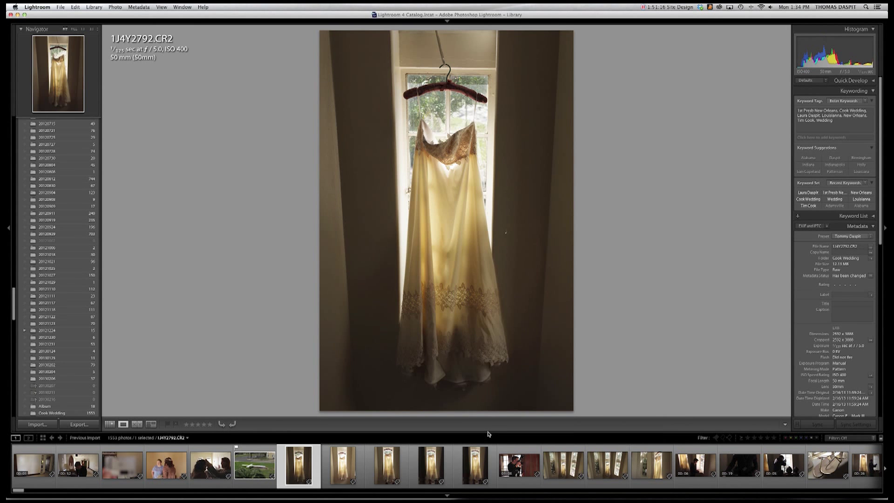
key(Right)
key(Right)
key(Right)
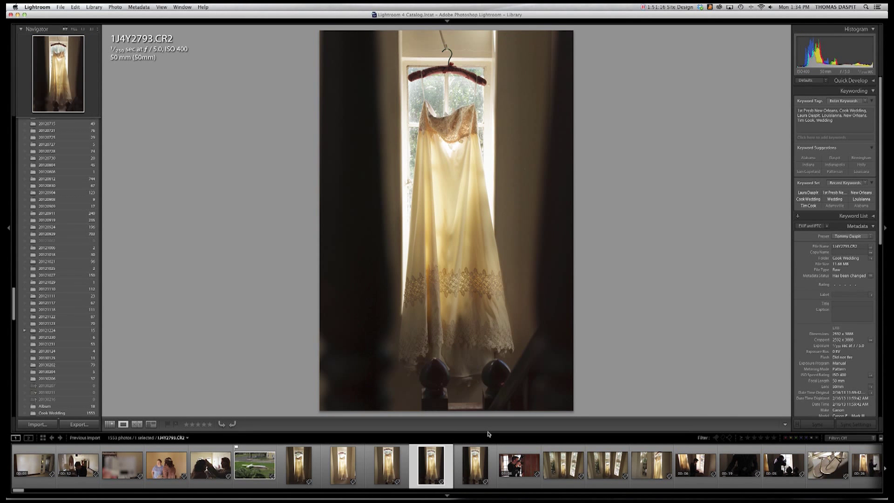
key(Left)
key(Left)
key(Left)
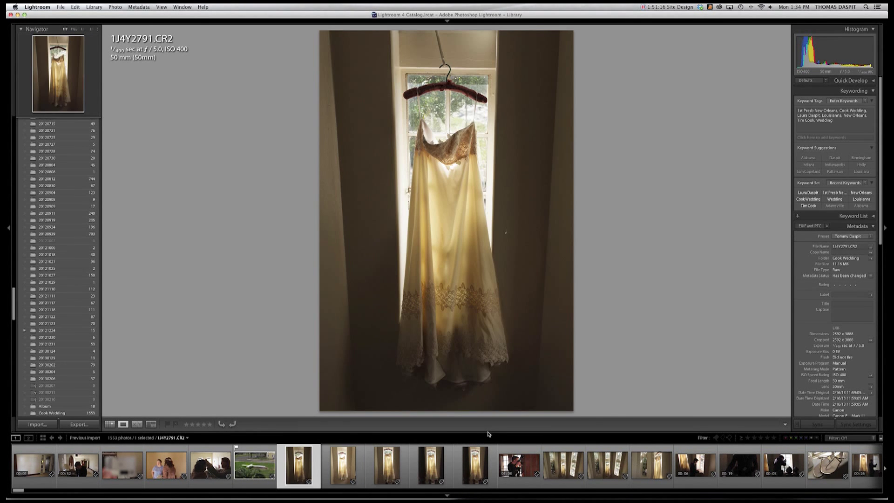
key(Right)
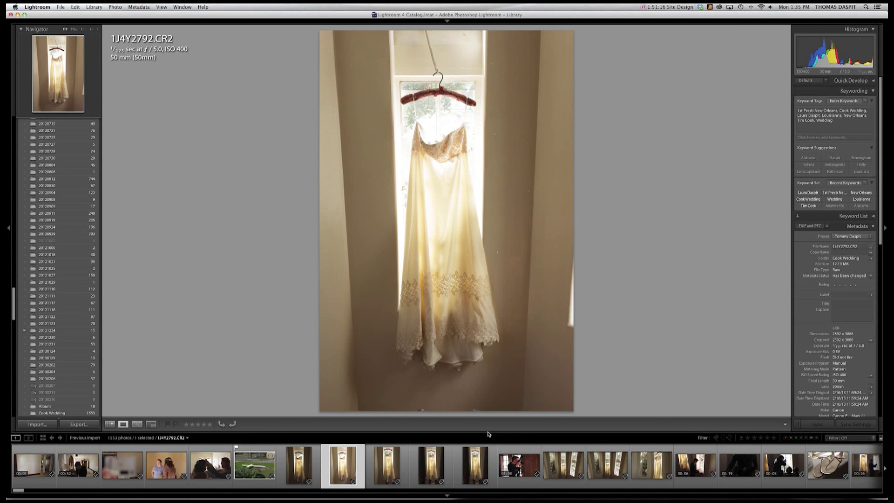
key(Right)
key(Right)
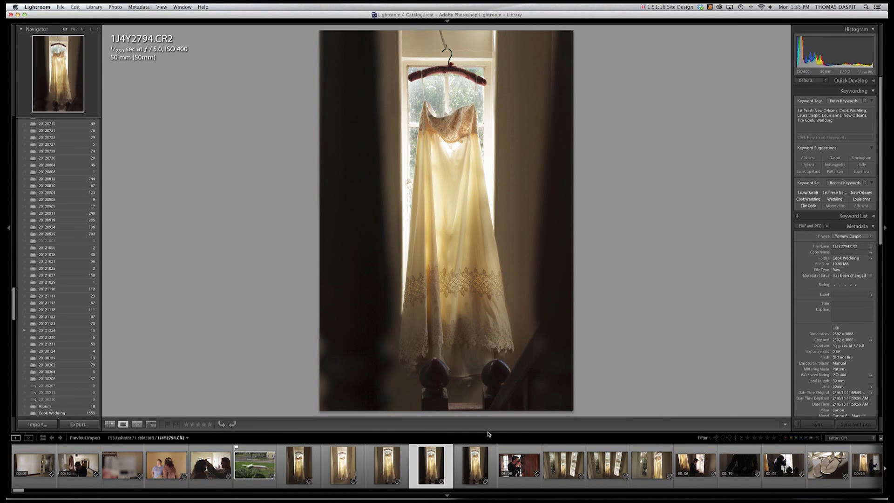
key(Right)
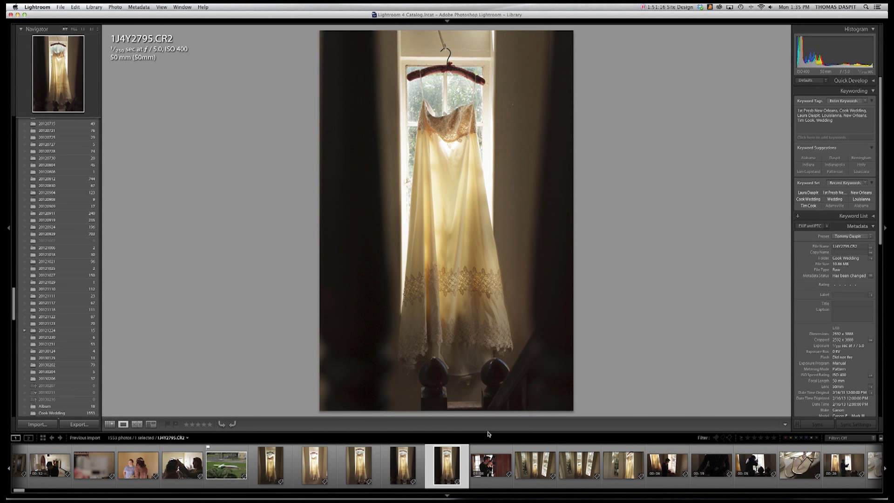
Go back through the hanging dress photos to 1J4Y2791.CR2 and inspect the bodice at full magnification.
key(Left)
key(Left)
key(Left)
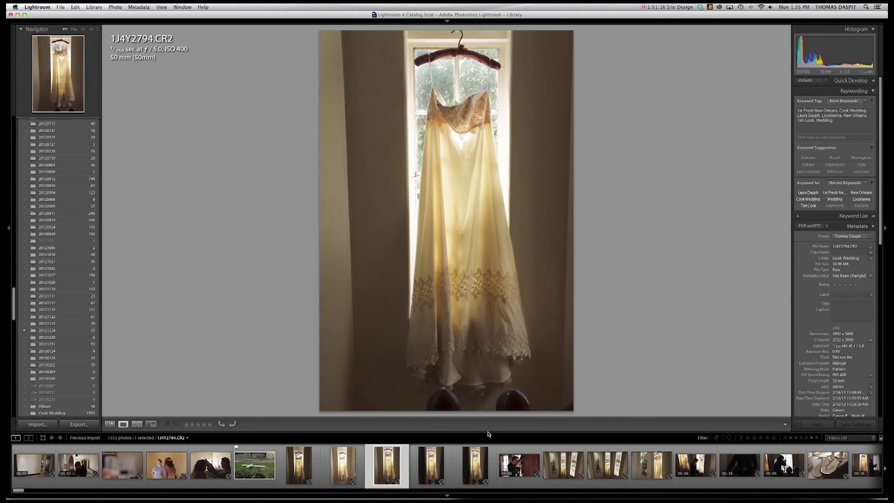
key(Left)
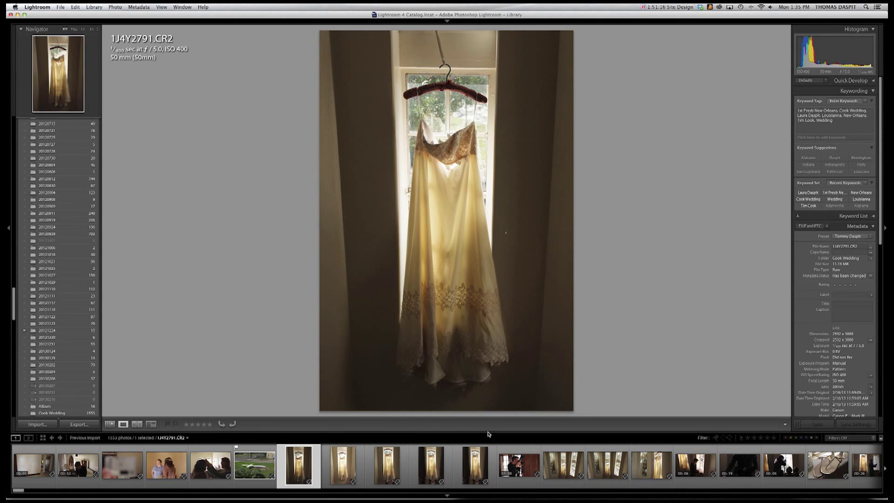
click(465, 144)
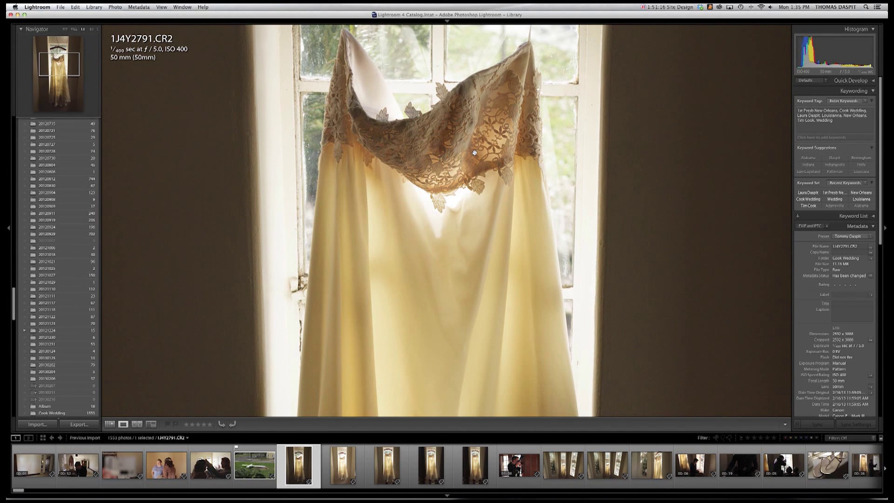
click(581, 163)
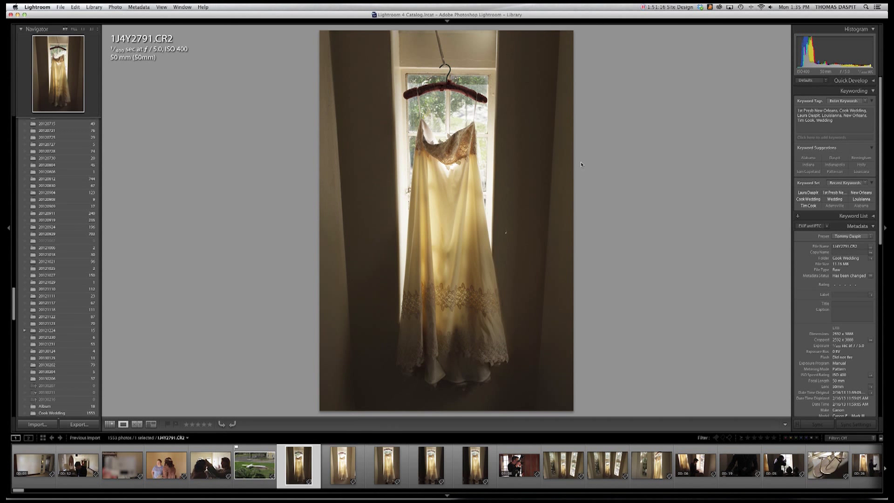
Compare the dress photos up to 1J4Y2794.CR2 once more and flag 1J4Y2791.CR2 as a pick.
key(Right)
key(Right)
key(Right)
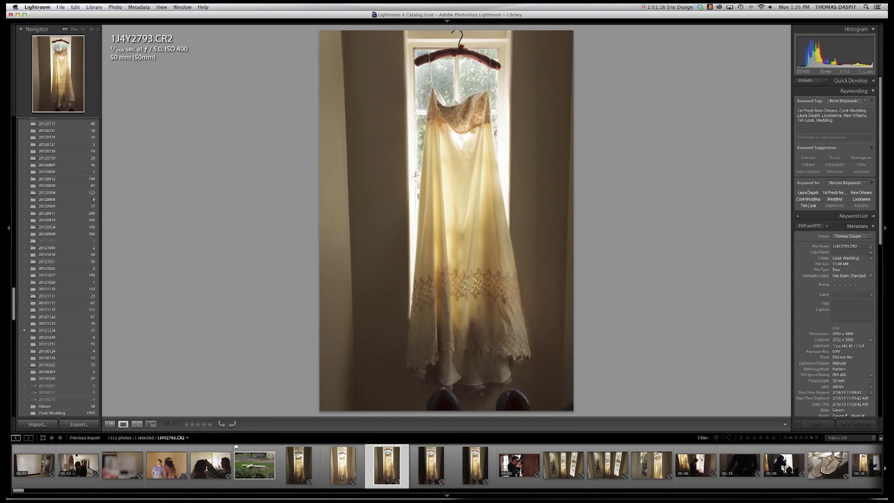
key(Right)
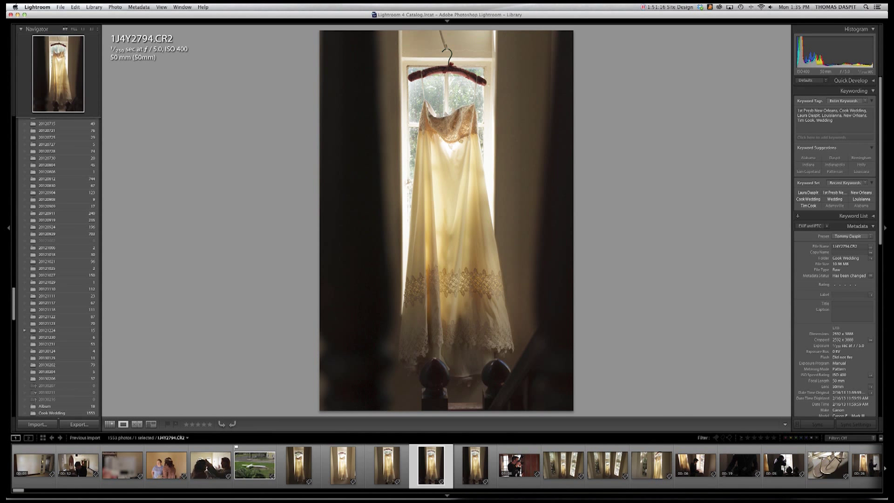
key(Left)
key(Left)
key(Left)
key(Left)
key(p)
Compare the wide three-window dress photos 1J4Y2796.CR2 and 1J4Y2797.CR2, magnifying the dress in each to examine its sharpness.
key(Right)
key(Right)
key(Right)
key(Right)
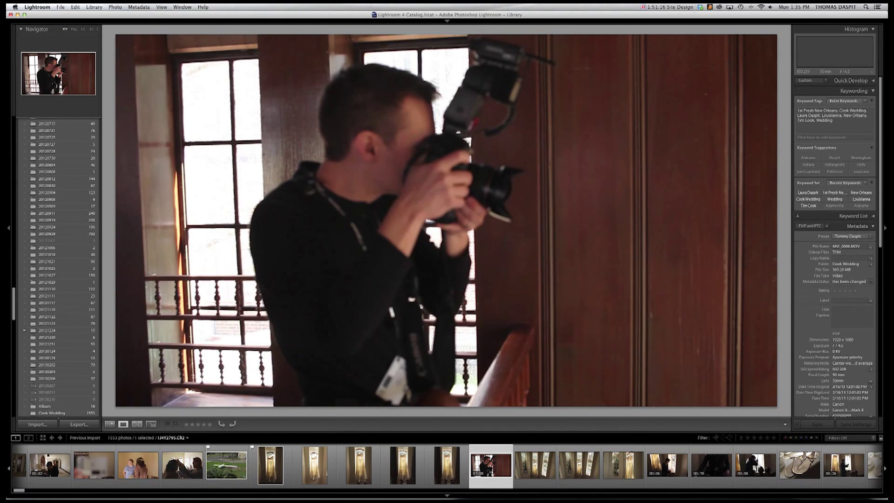
key(Right)
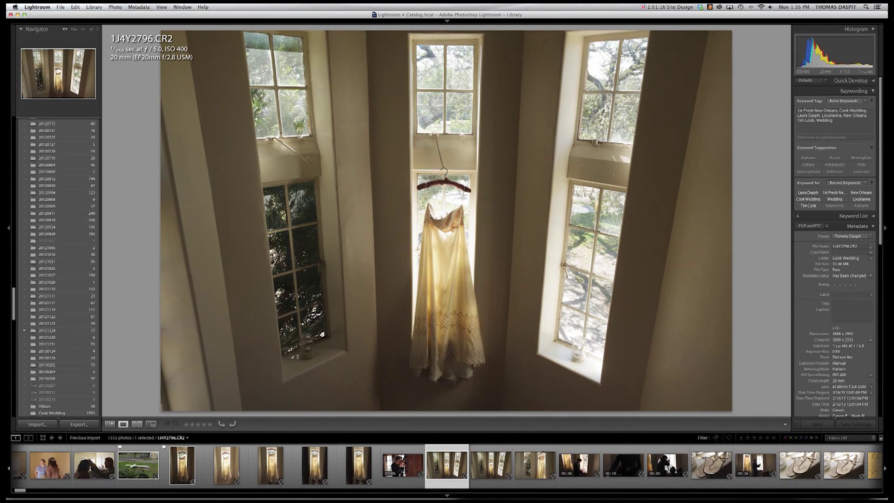
key(Right)
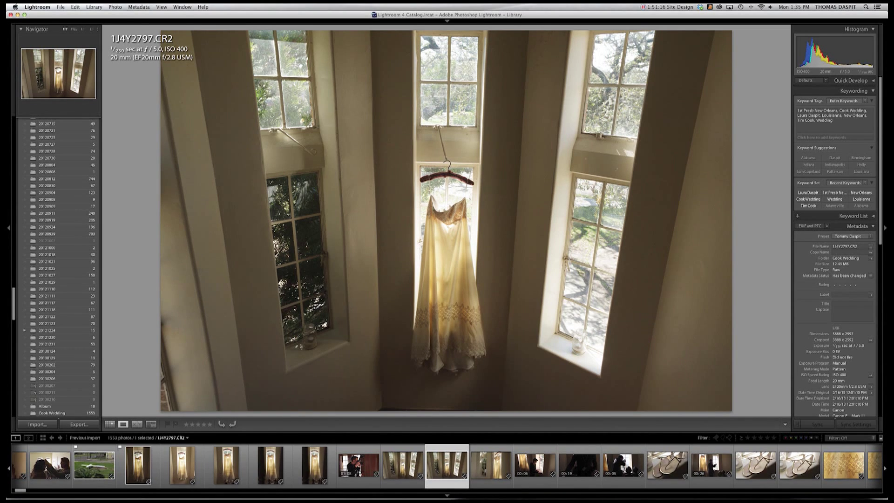
key(Left)
click(460, 234)
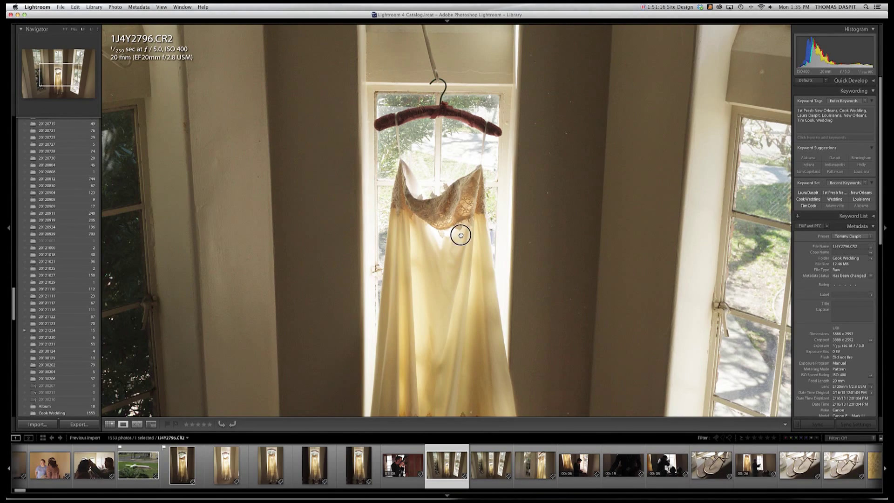
click(460, 235)
key(Right)
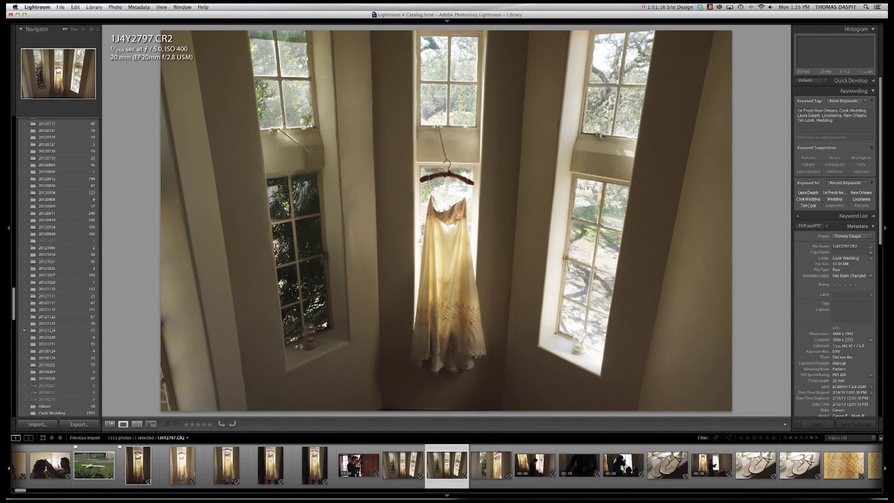
click(451, 193)
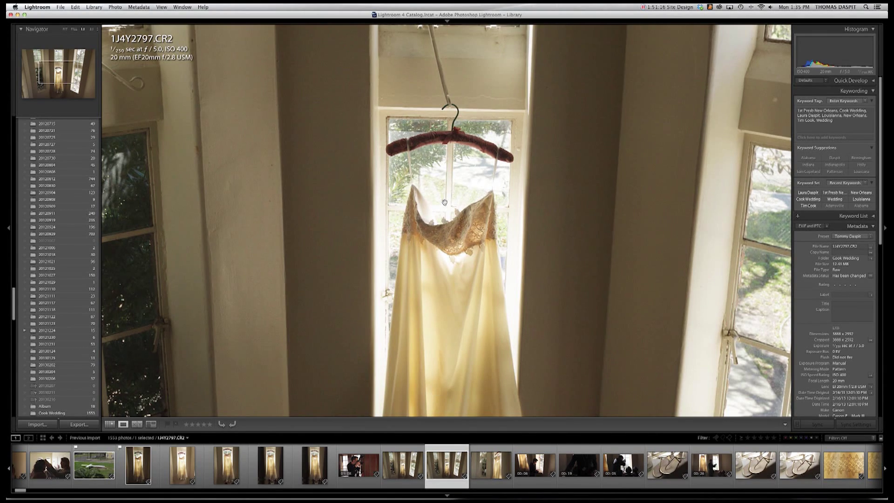
key(Left)
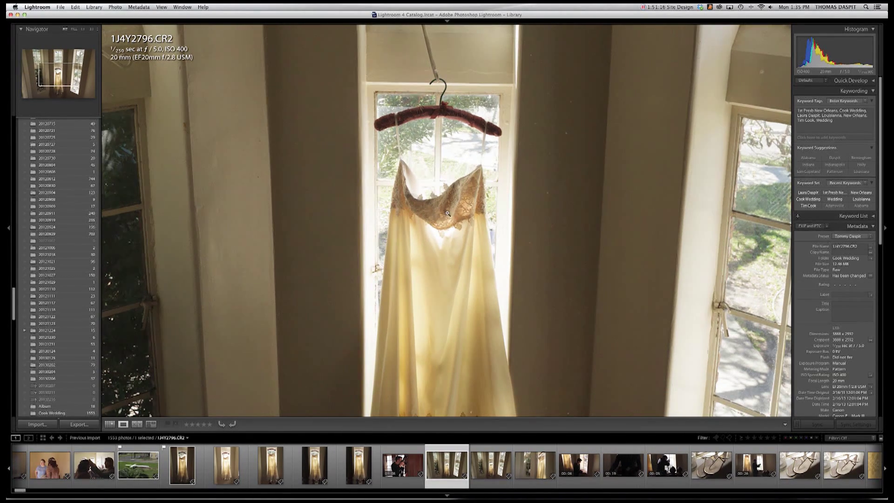
click(447, 213)
View 1J4Y2796.CR2 and 1J4Y2797.CR2 at full-frame size once more and flag 1J4Y2796.CR2 as a pick.
key(Left)
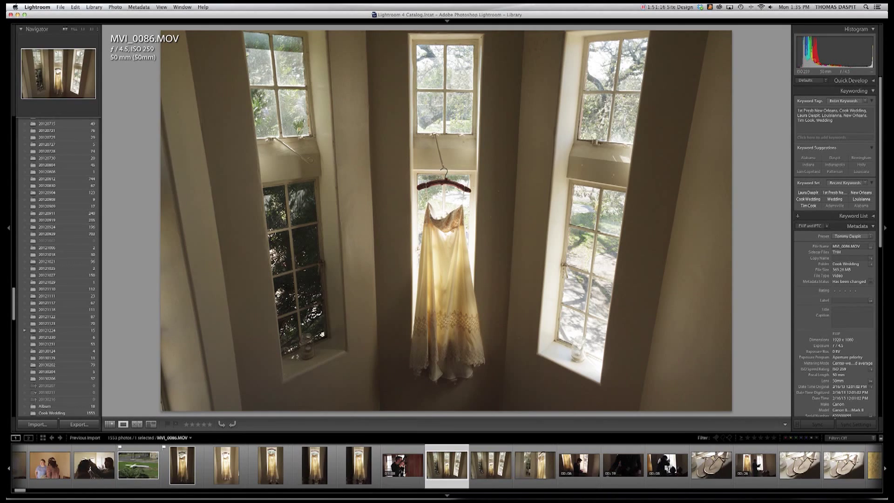
key(Right)
key(Right)
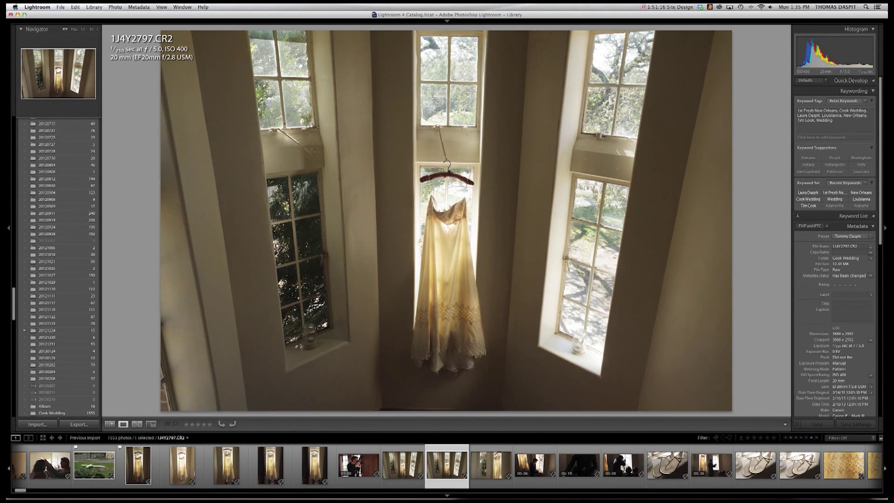
key(Left)
key(Left)
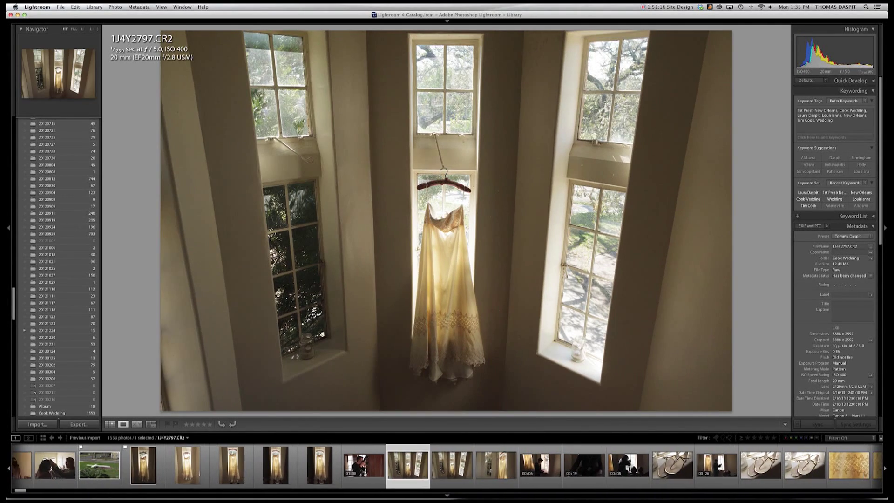
key(p)
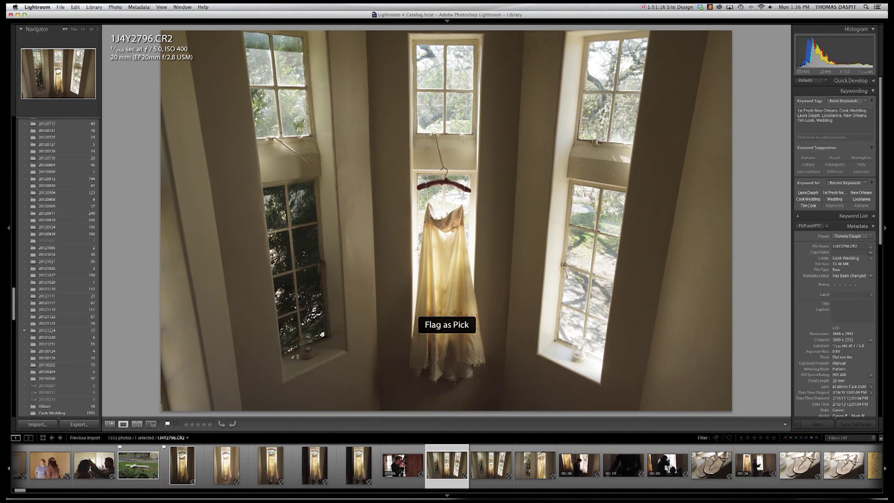
Examine the lace bodice in 1J4Y2798.CR2 at full magnification and flag the photo as a pick.
key(Right)
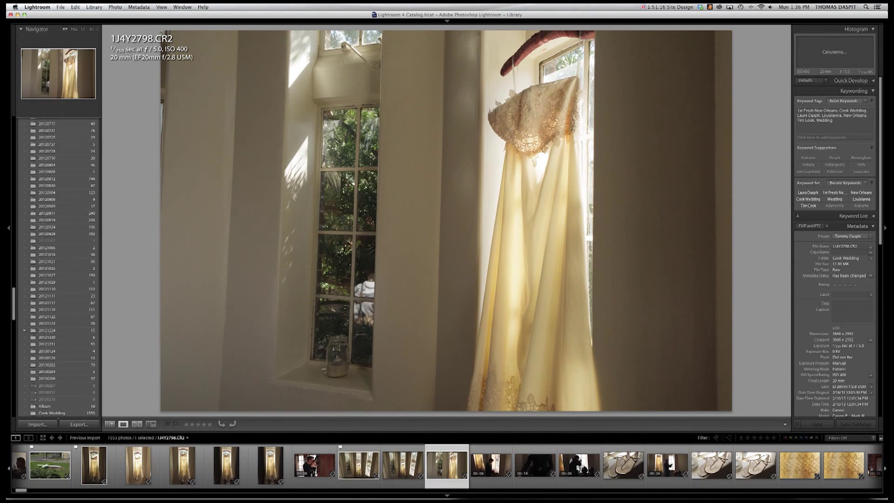
click(531, 109)
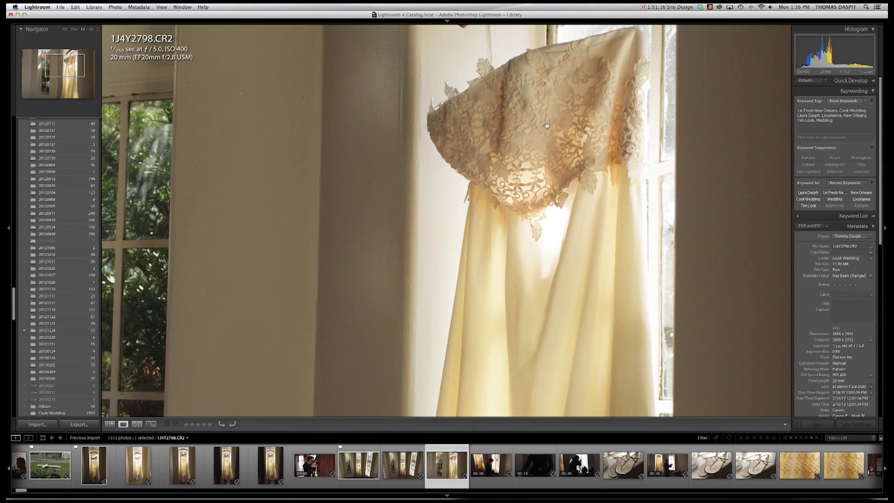
click(548, 124)
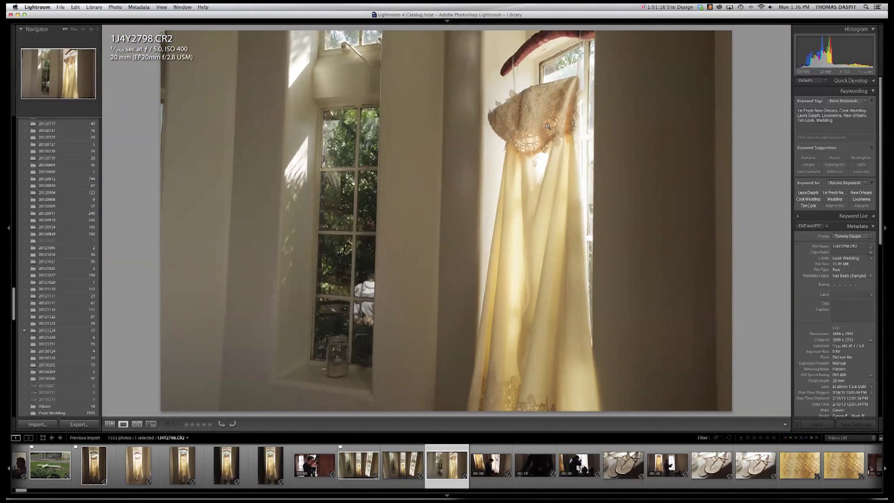
key(p)
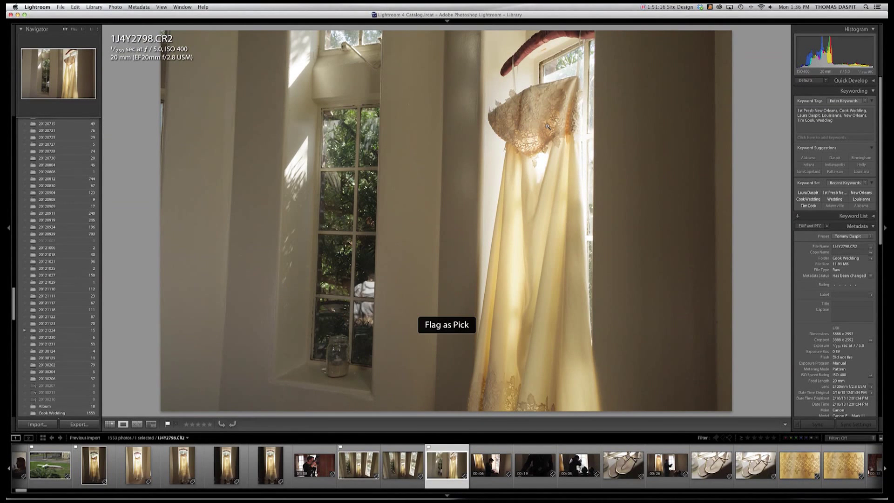
Skip past the video clips, compare the sandal photos 1J4Y2799.CR2 through 1J4Y2801.CR2, and flag 1J4Y2801.CR2 as a pick.
key(Right)
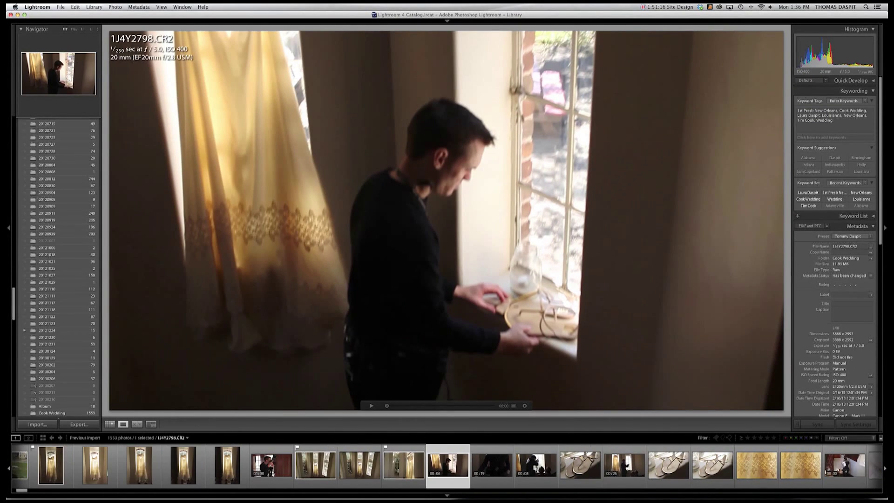
key(Right)
key(Right)
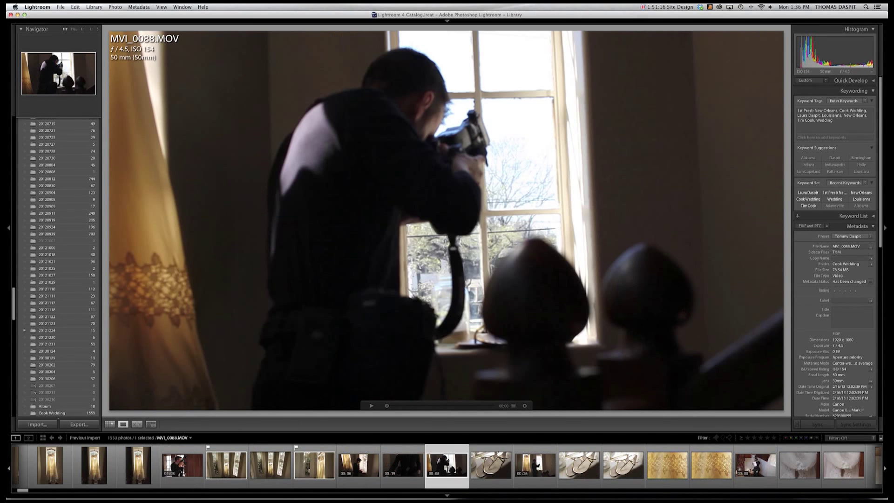
key(Right)
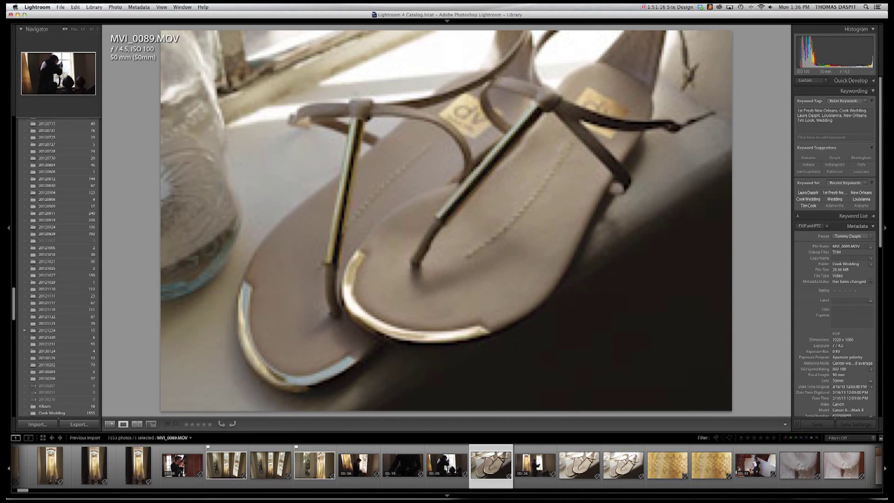
key(Right)
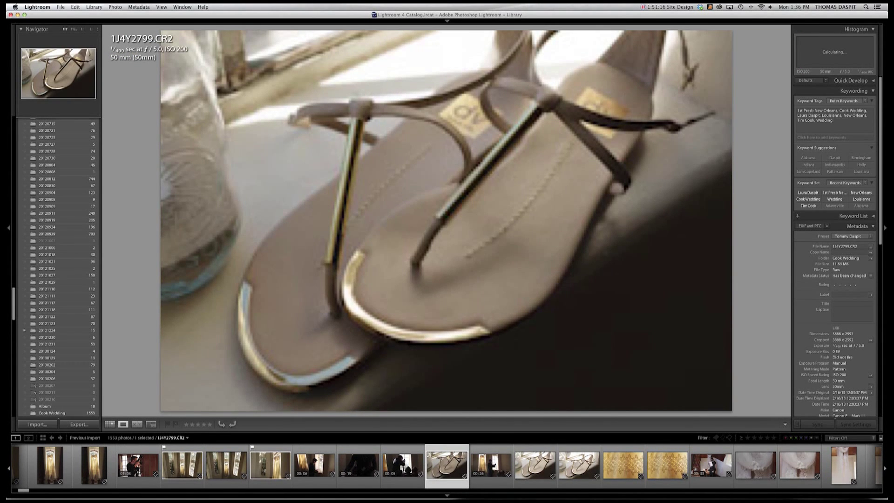
key(Right)
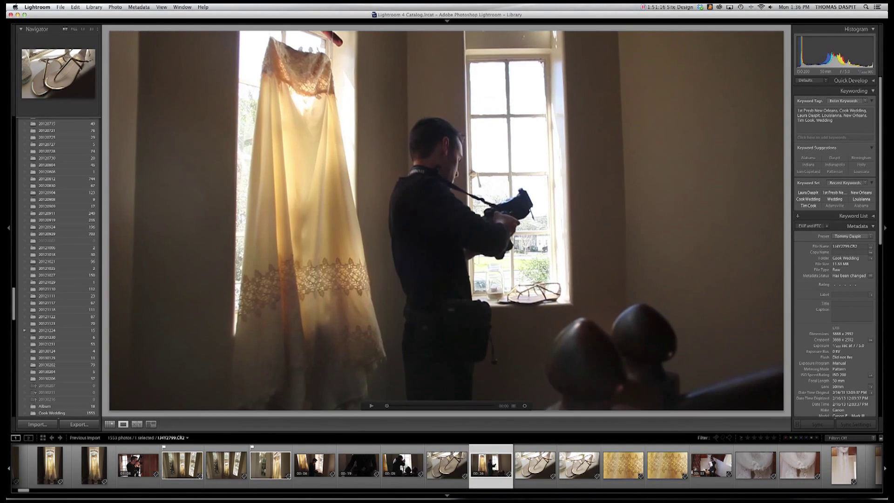
key(Right)
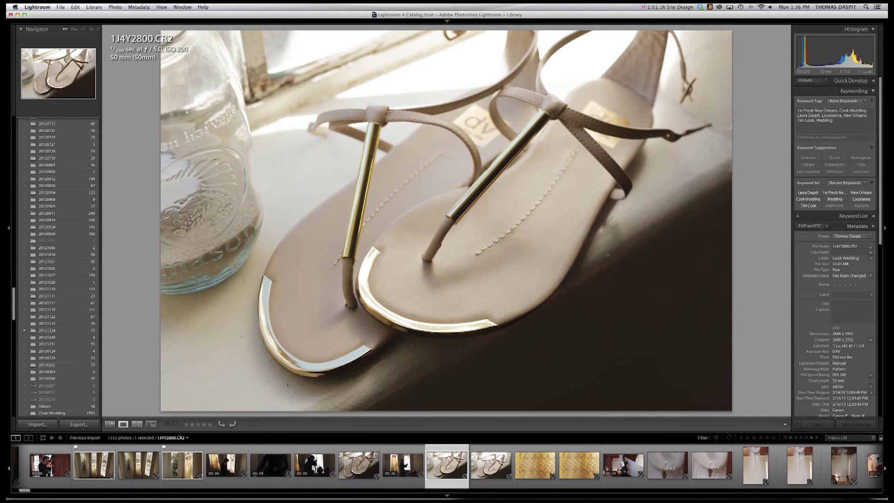
key(Right)
key(Left)
key(Right)
key(p)
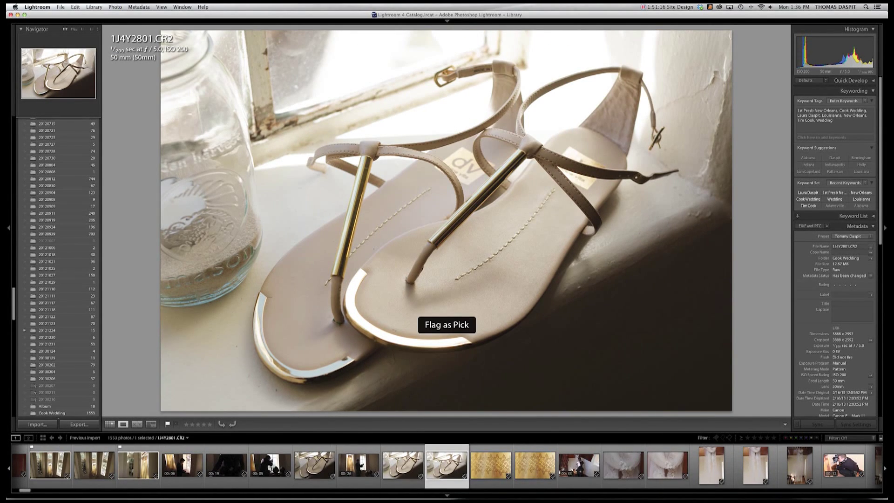
Compare the lace close-ups 1J4Y2802.CR2 and 1J4Y2803.CR2 and flag 1J4Y2802.CR2 as a pick.
key(Right)
key(Right)
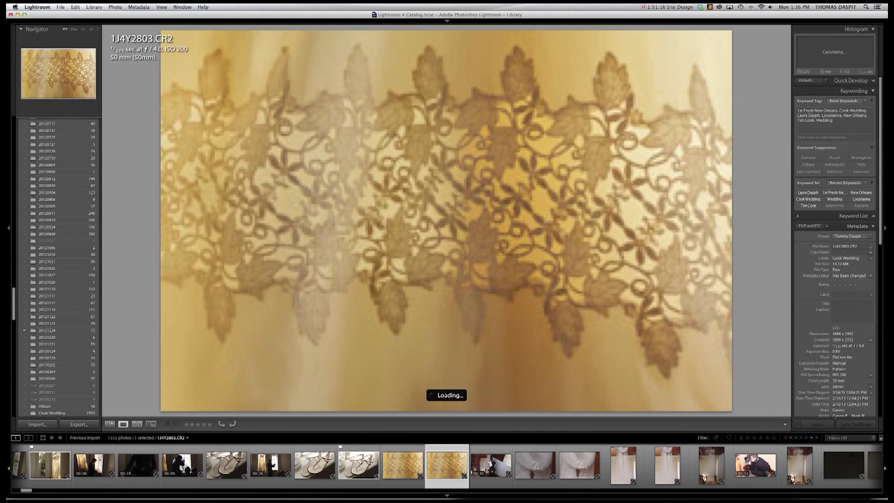
key(Left)
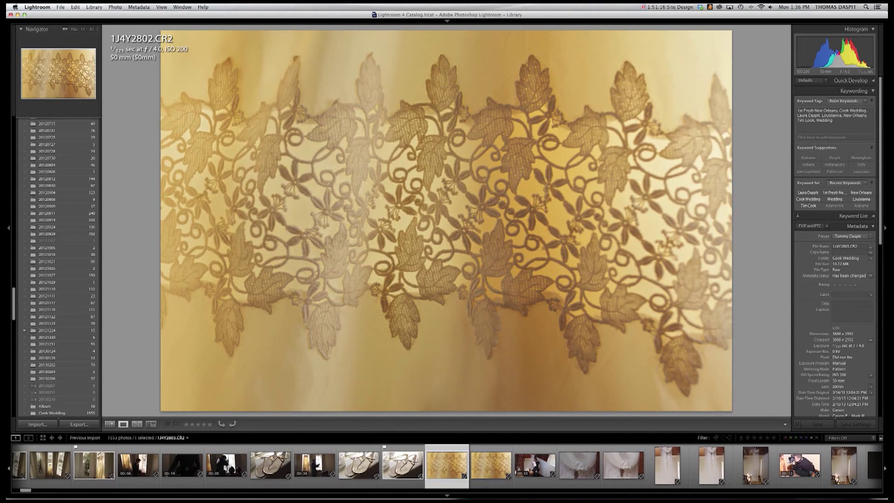
key(p)
Compare the veil close-ups 1J4Y2804.CR2 and 1J4Y2805.CR2, examine the beading at full magnification, and flag 1J4Y2805.CR2 as a pick.
key(Right)
key(Right)
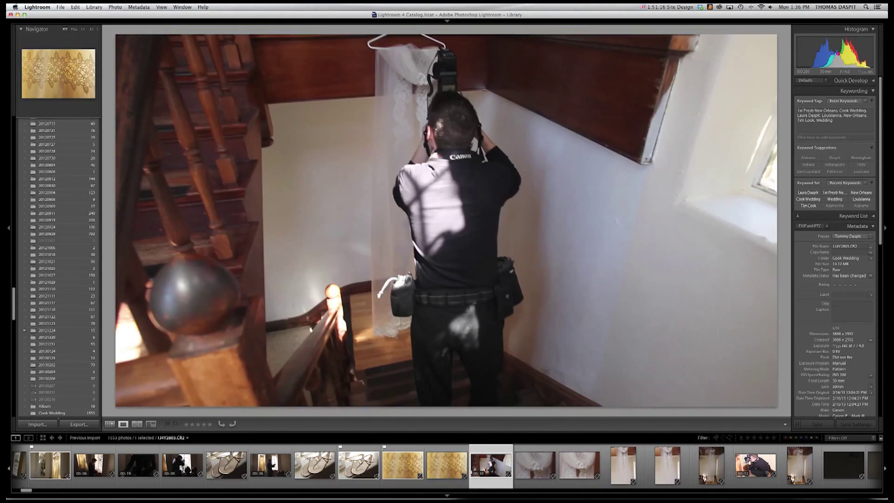
key(Right)
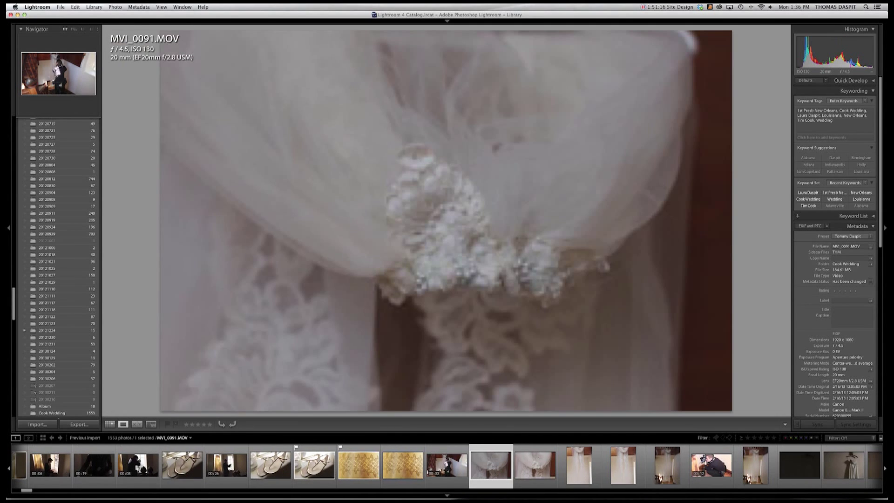
key(Right)
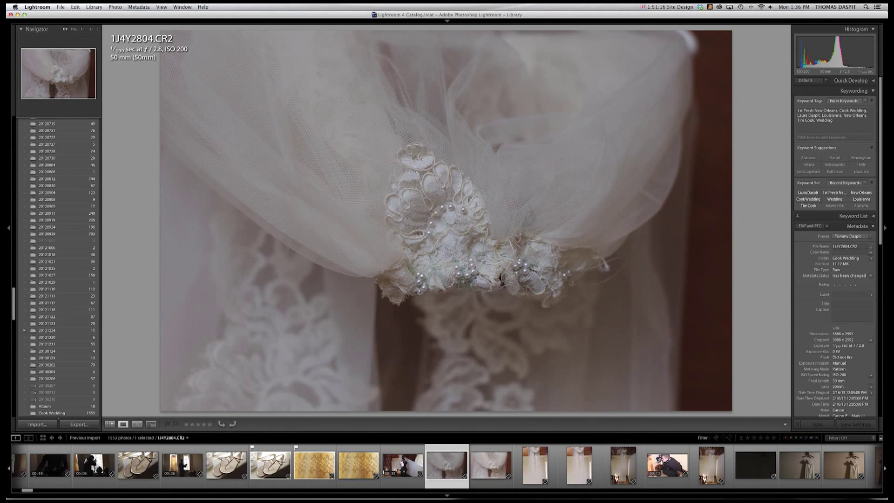
key(Right)
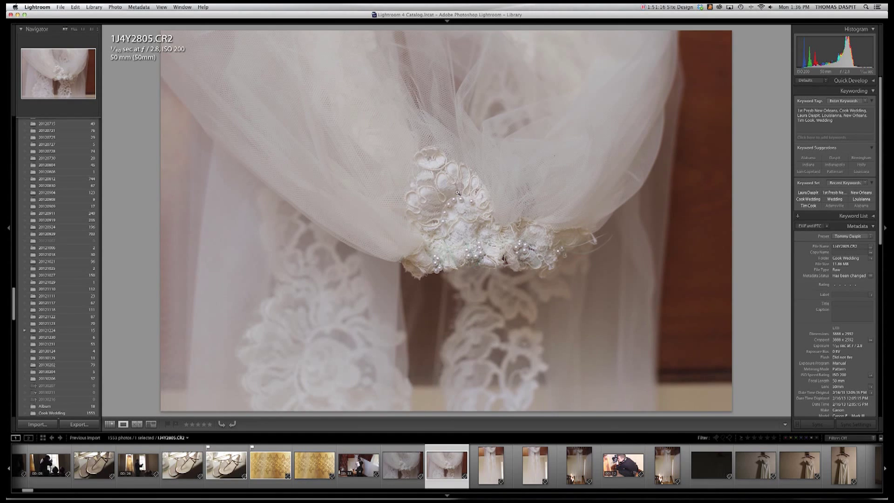
click(449, 200)
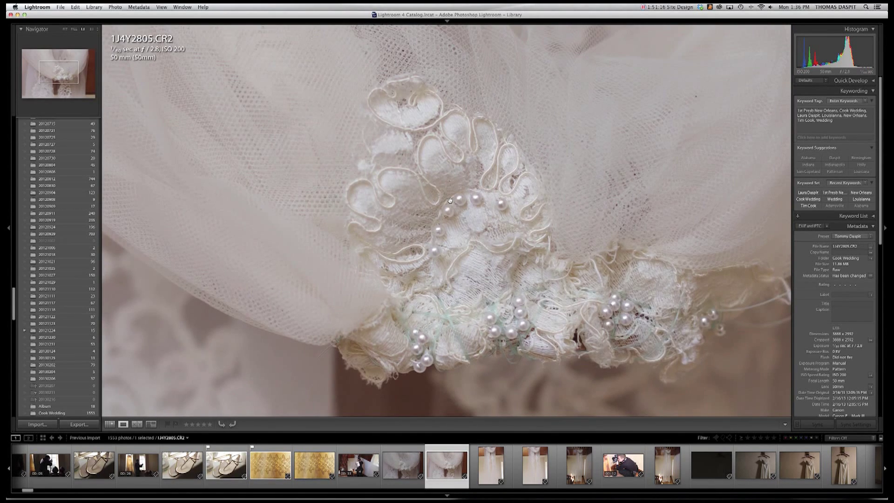
click(449, 201)
key(p)
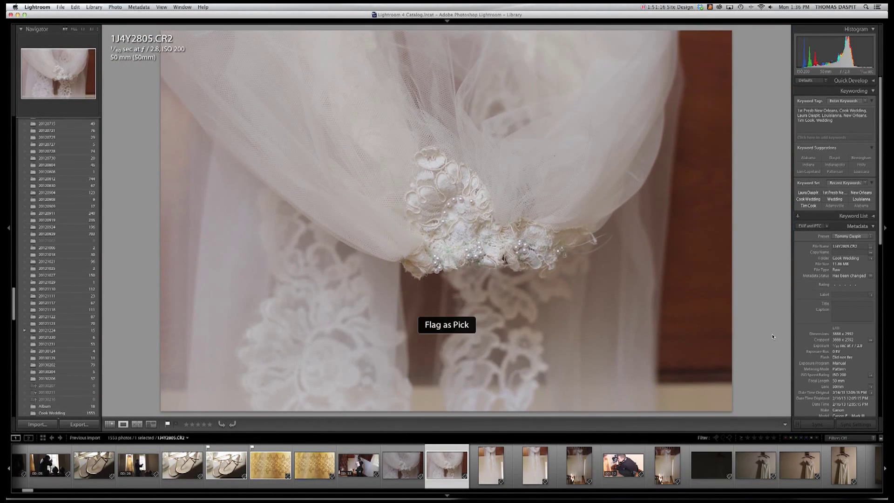
View the full-length hanging veil photos up to 1J4Y2809.CR2 and flag 1J4Y2809.CR2 as a pick.
key(Right)
key(Right)
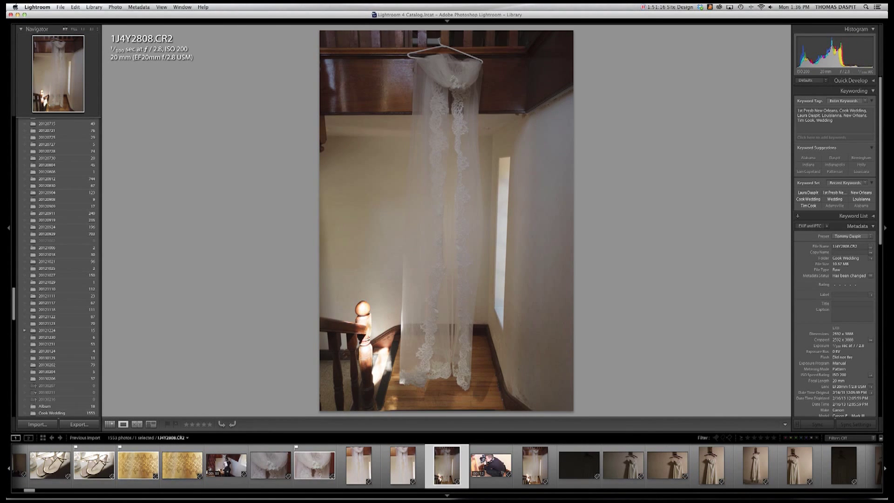
key(Right)
key(Right)
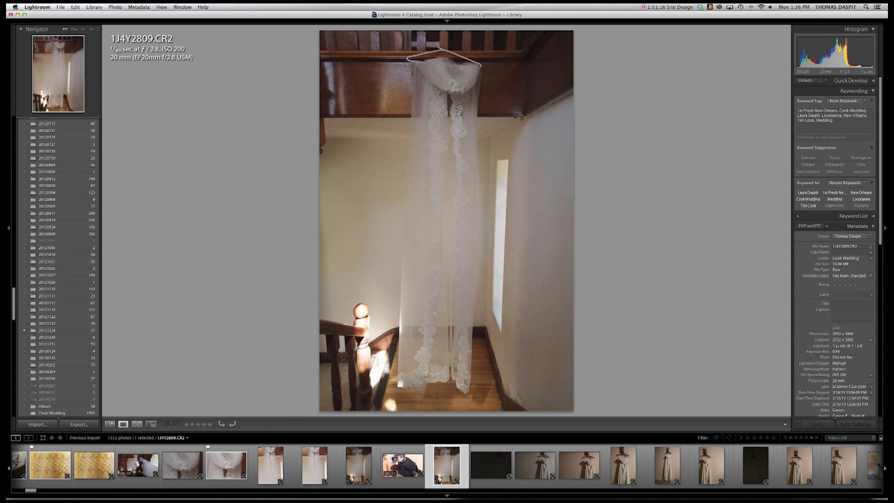
key(p)
Compare the hanging dress photos 1J4Y2810.CR2 through 1J4Y2812.CR2, check the lace bodice at full magnification, and flag 1J4Y2812.CR2 as a pick.
key(Right)
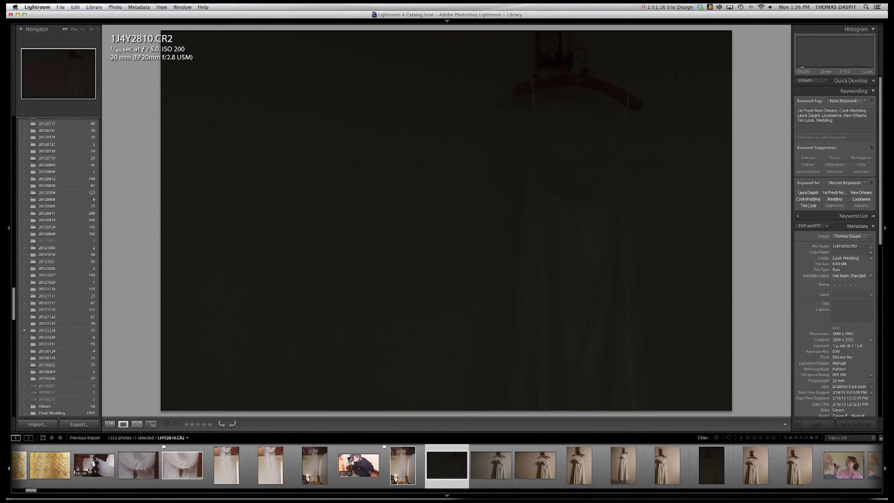
key(Right)
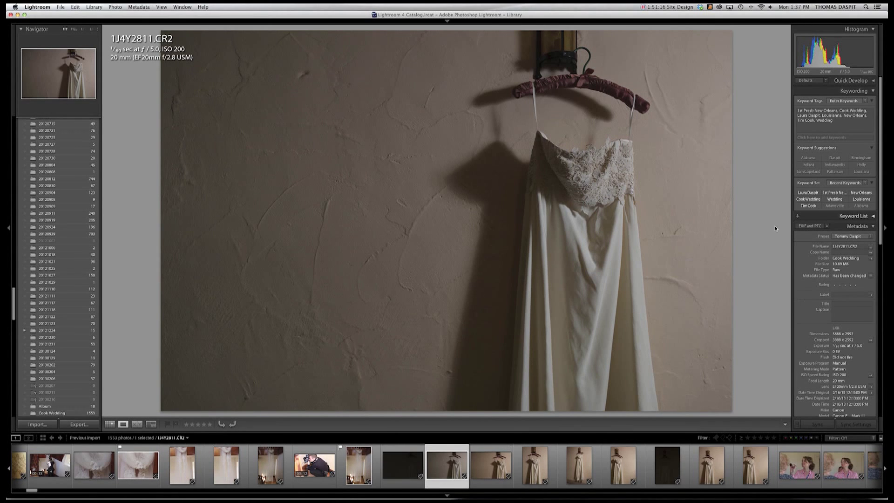
key(Right)
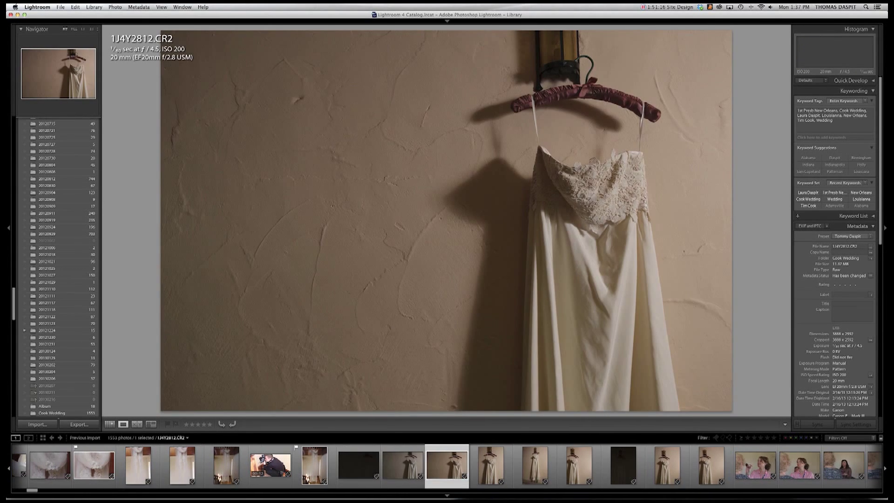
click(602, 166)
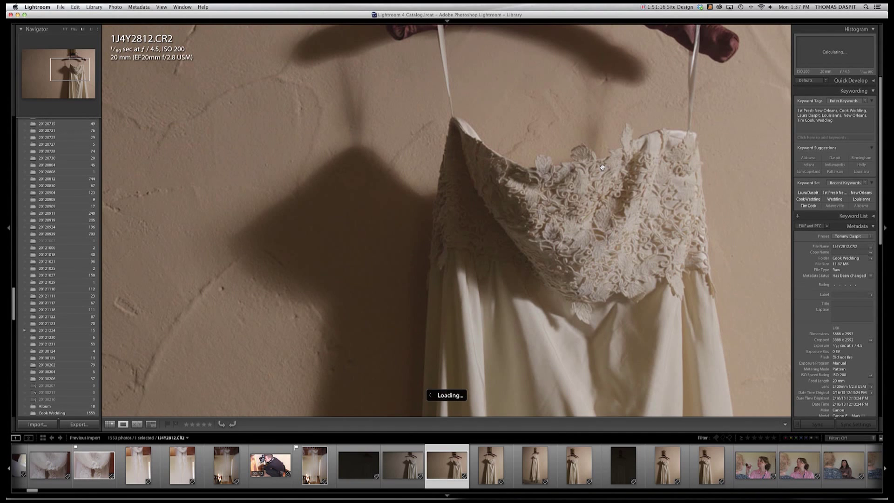
click(602, 168)
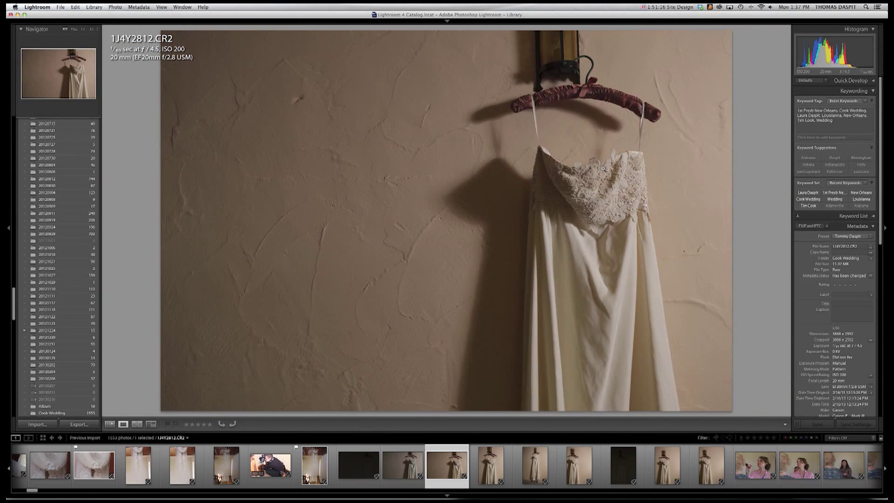
key(p)
Look through the vertical dress photos and the first candid portraits up to 1J4Y2821.CR2.
key(Right)
key(Right)
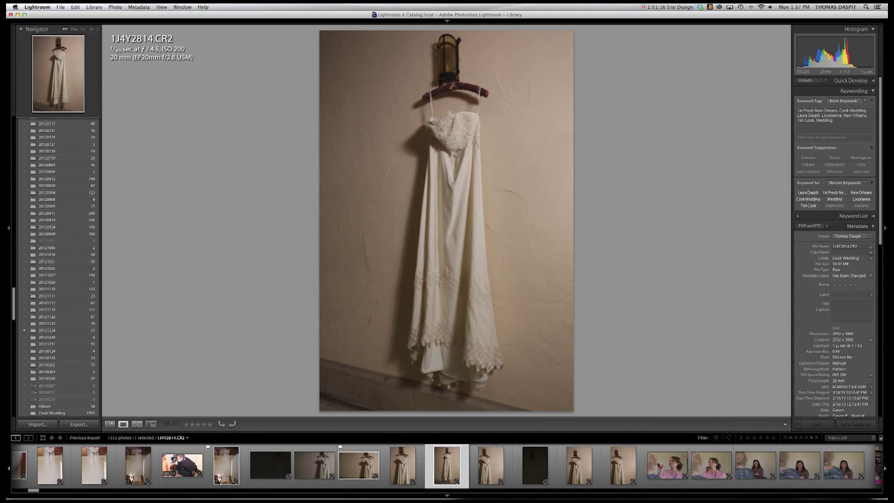
key(Right)
key(Right)
key(Right)
key(Right)
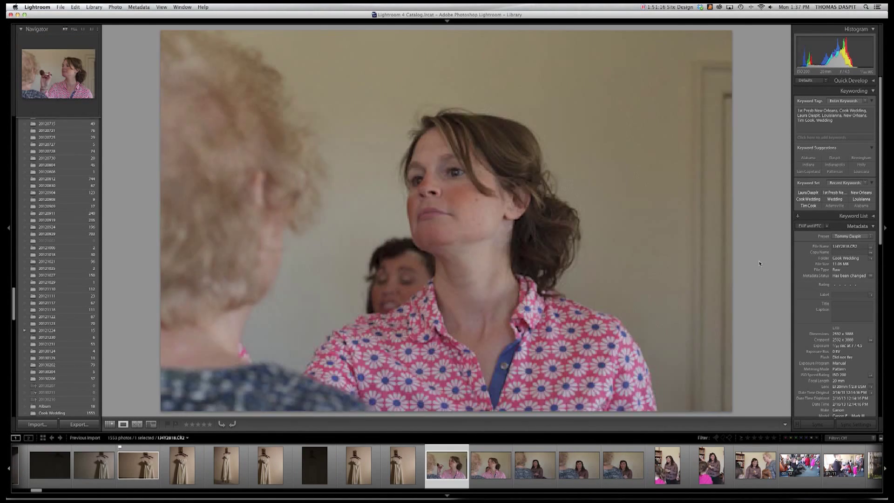
key(Right)
key(Right)
key(Right)
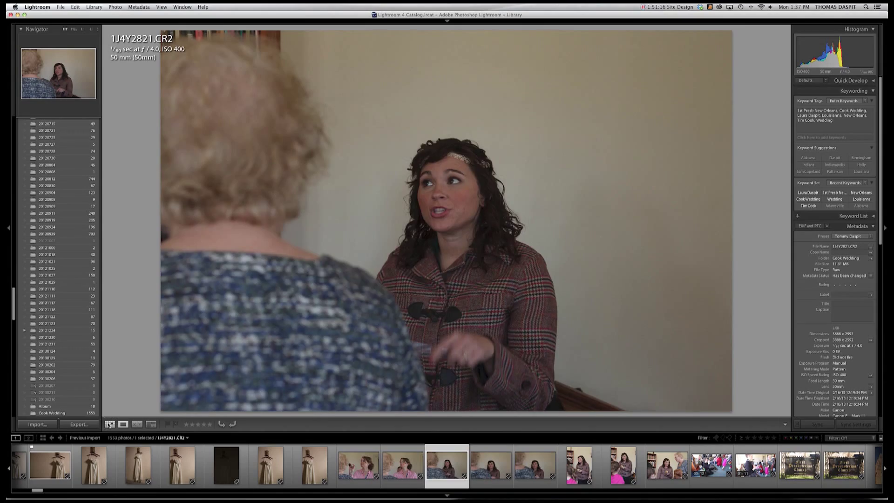
Browse the thumbnail grid for a white balance card shot and view 1J4Y3018.CR2 at full-frame size.
click(110, 424)
scroll(377, 222, down, 4)
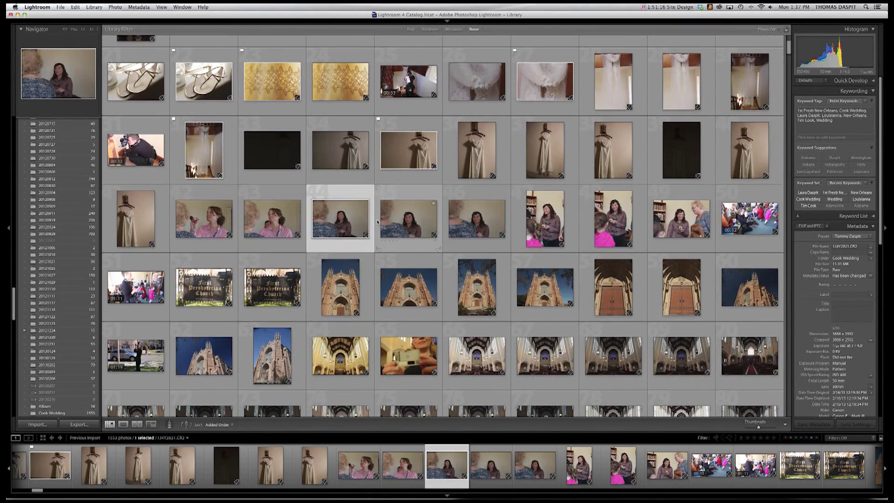
scroll(426, 226, down, 2)
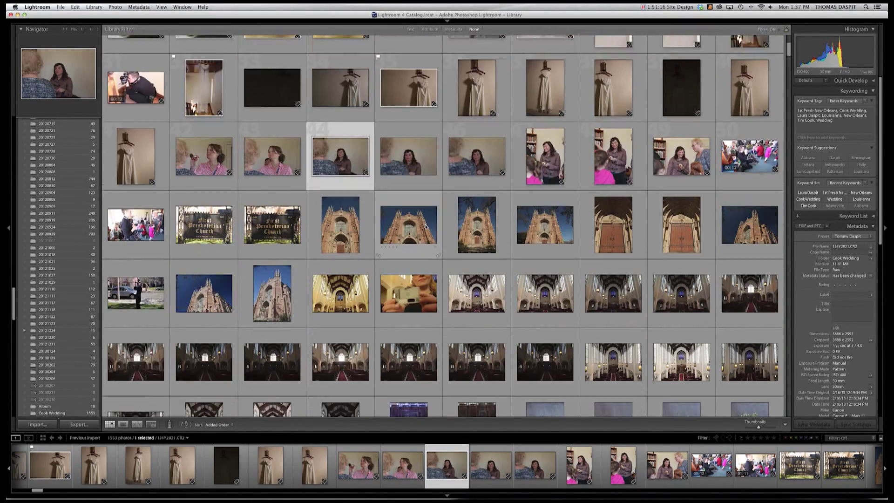
scroll(425, 227, down, 5)
scroll(418, 227, down, 7)
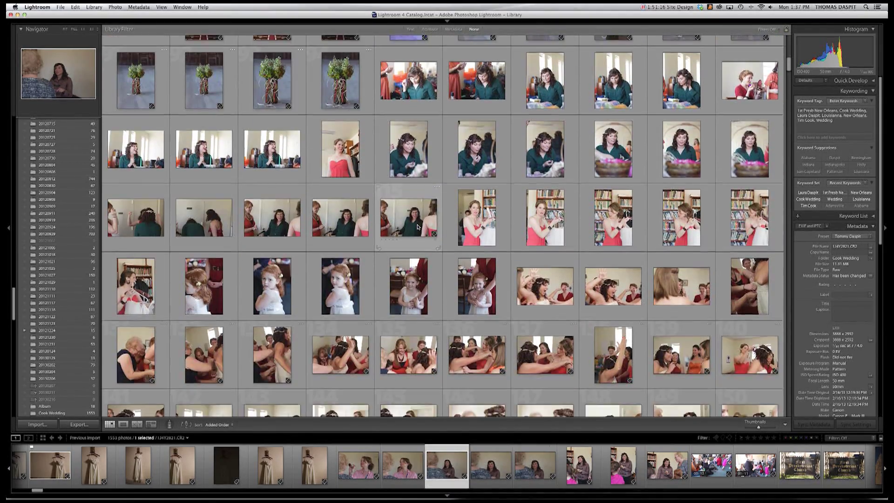
scroll(417, 227, down, 10)
scroll(417, 227, down, 4)
scroll(418, 227, down, 2)
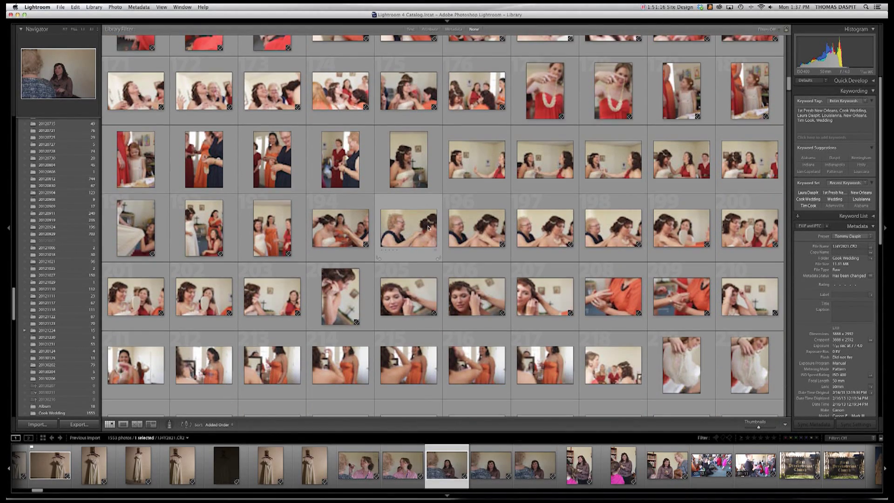
scroll(426, 230, down, 9)
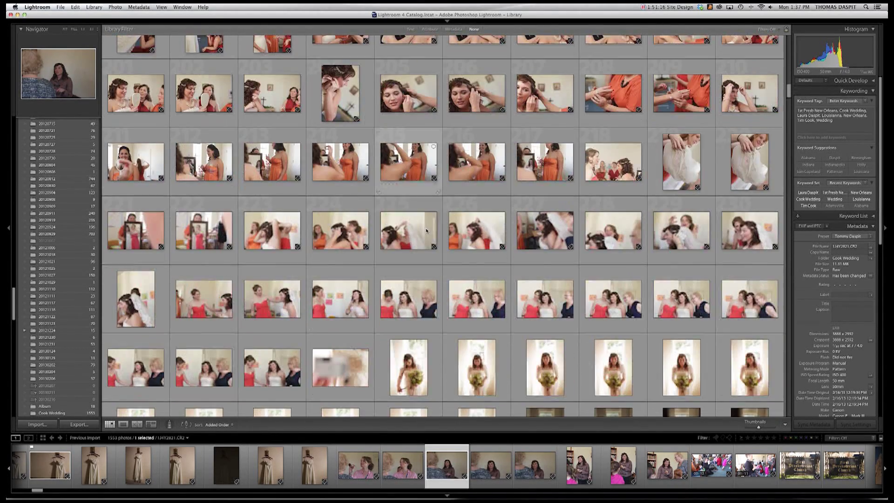
scroll(425, 229, down, 1)
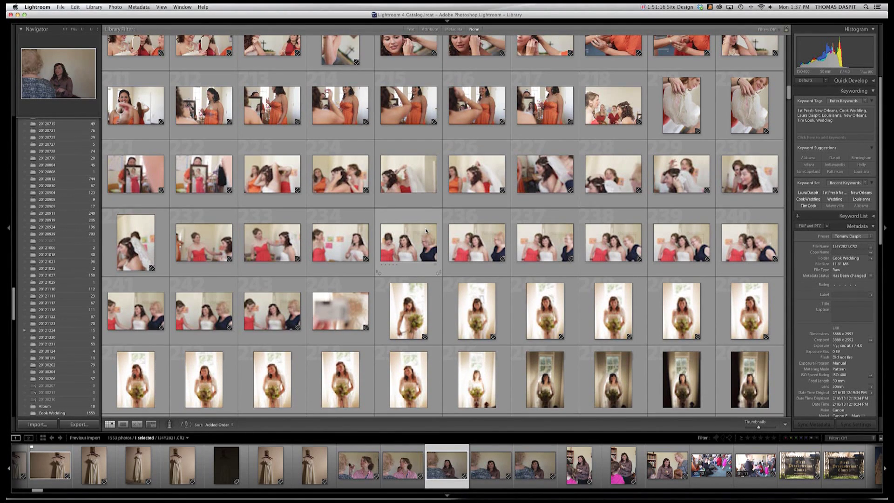
scroll(426, 230, down, 1)
scroll(433, 236, down, 4)
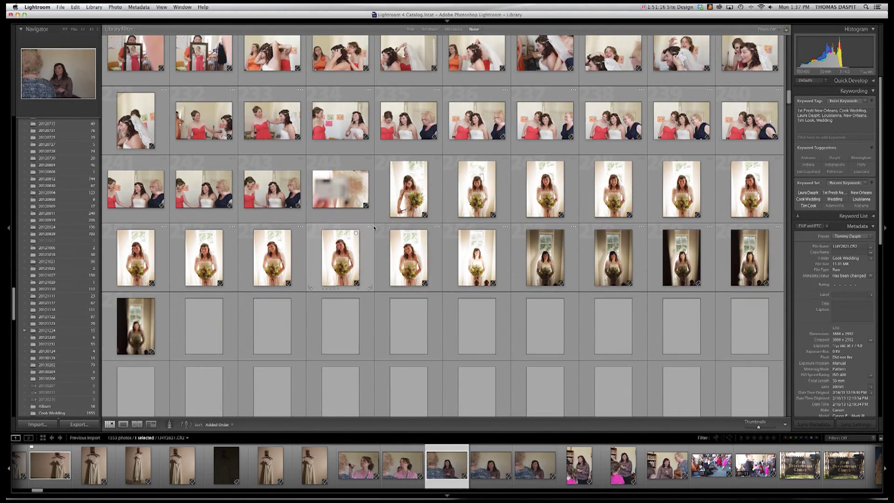
click(337, 195)
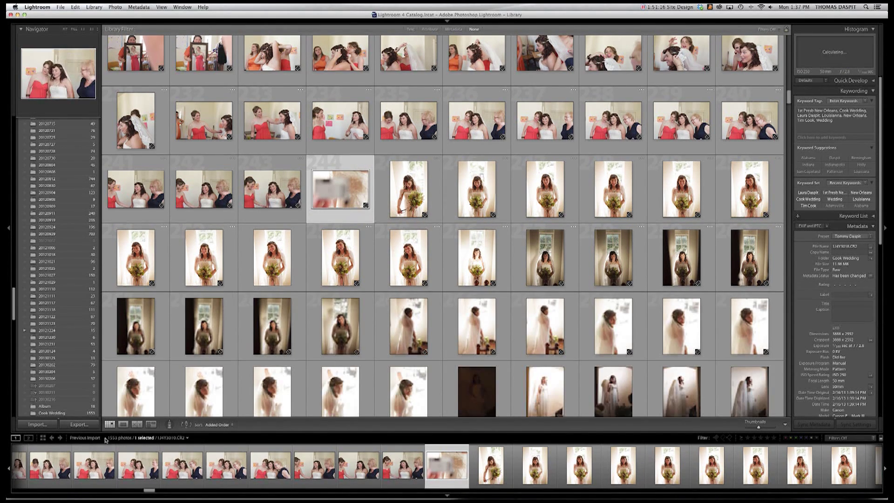
click(123, 425)
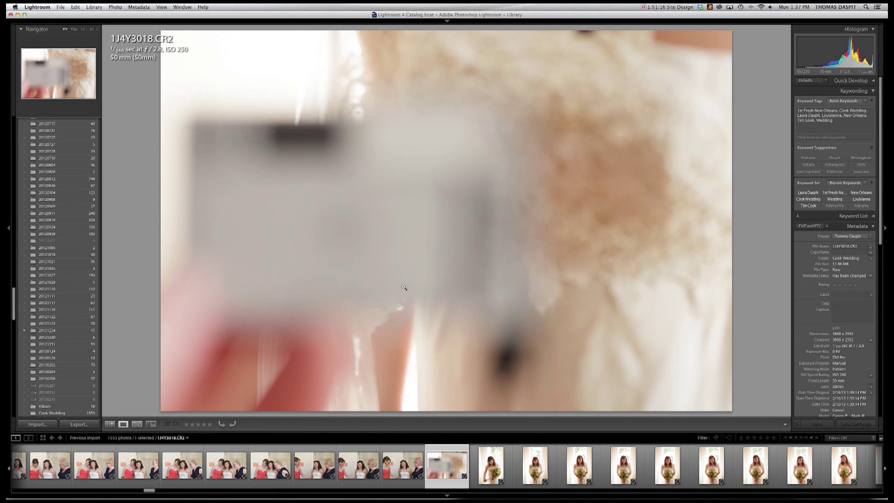
Return to the thumbnail grid, find the card shot preceding the family portraits, and open 1J4Y3221.CR2 at full-frame size.
click(109, 424)
scroll(418, 333, down, 15)
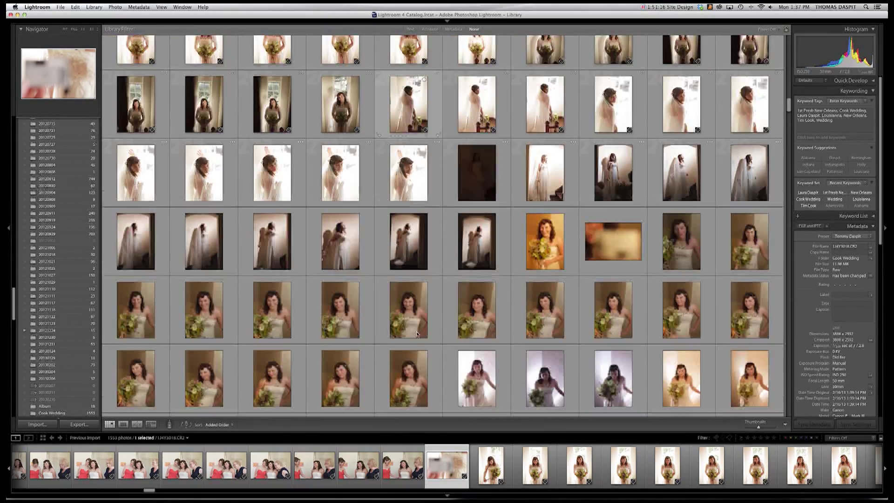
scroll(418, 338, down, 15)
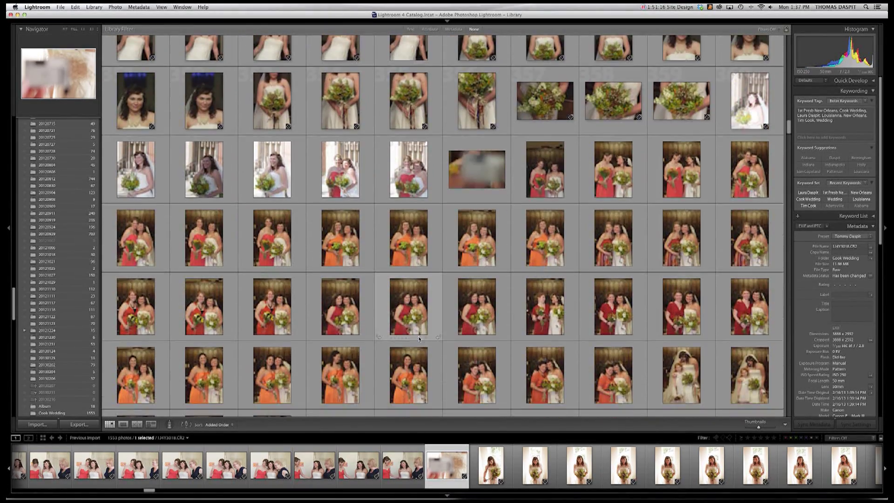
scroll(418, 338, down, 1)
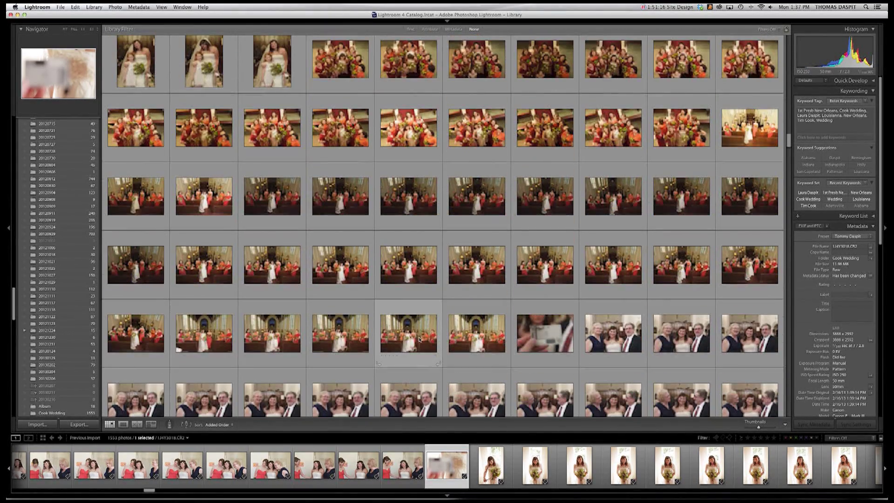
click(543, 335)
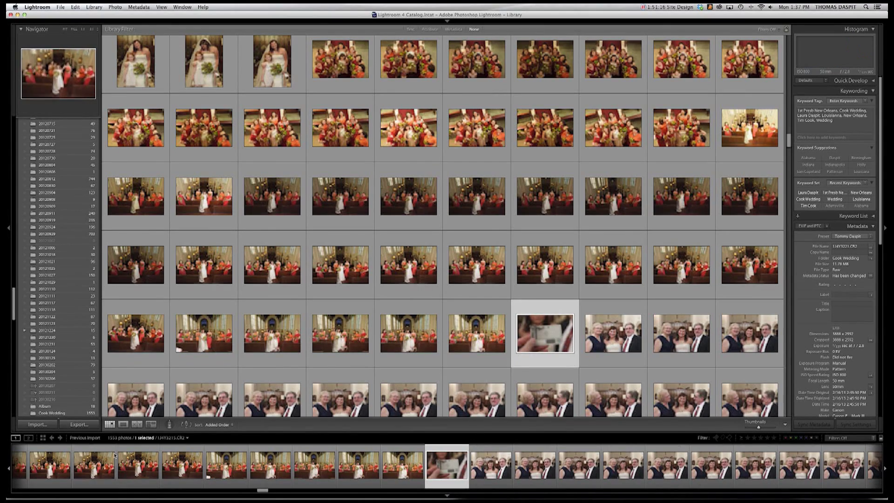
click(124, 425)
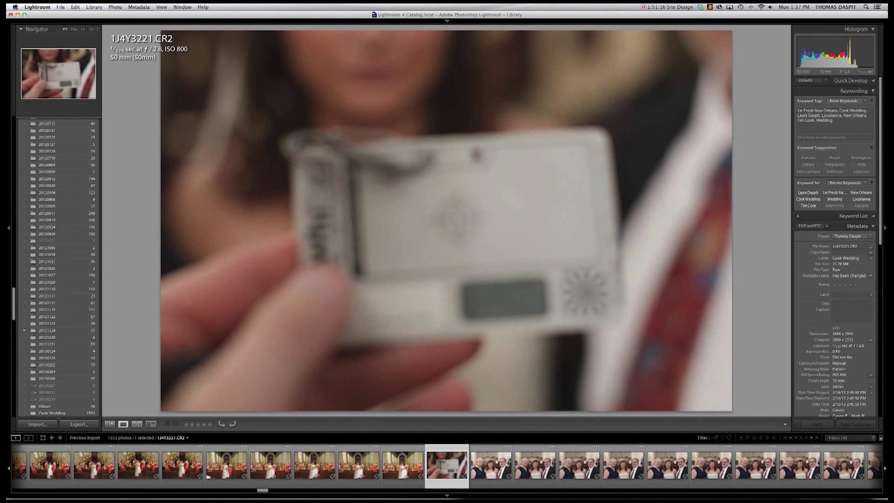
View the family portraits following the card shot up to 1J4Y3224.CR2 and return to 1J4Y3221.CR2.
key(Right)
key(Right)
key(Right)
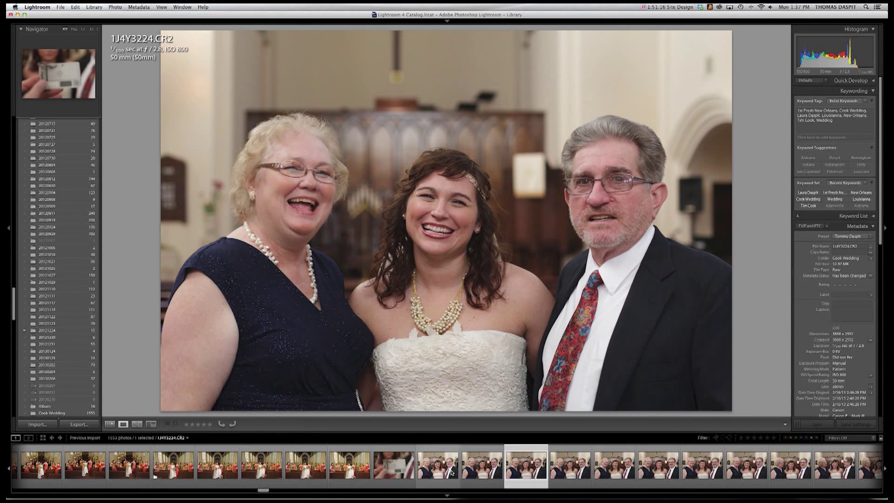
scroll(451, 466, down, 2)
key(Left)
key(Left)
key(Left)
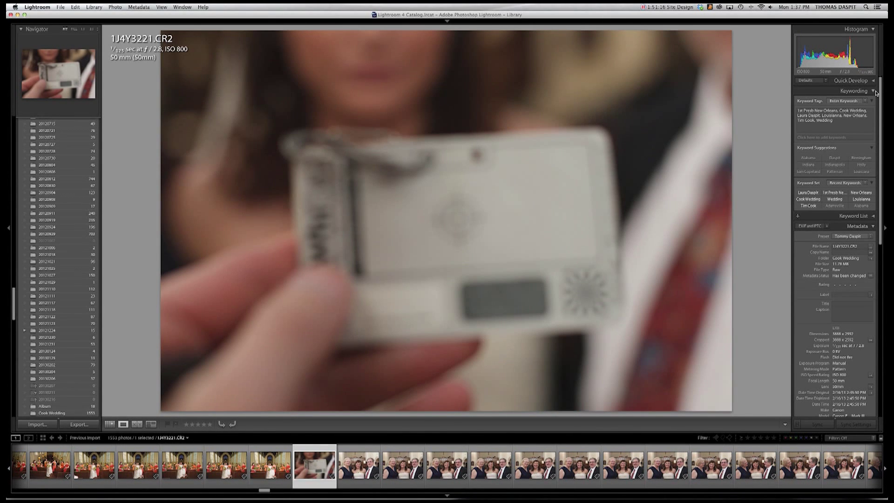
Open 1J4Y3221.CR2 in the Develop module and set its white balance by sampling the card with the White Balance Selector.
mouse_move(763, 19)
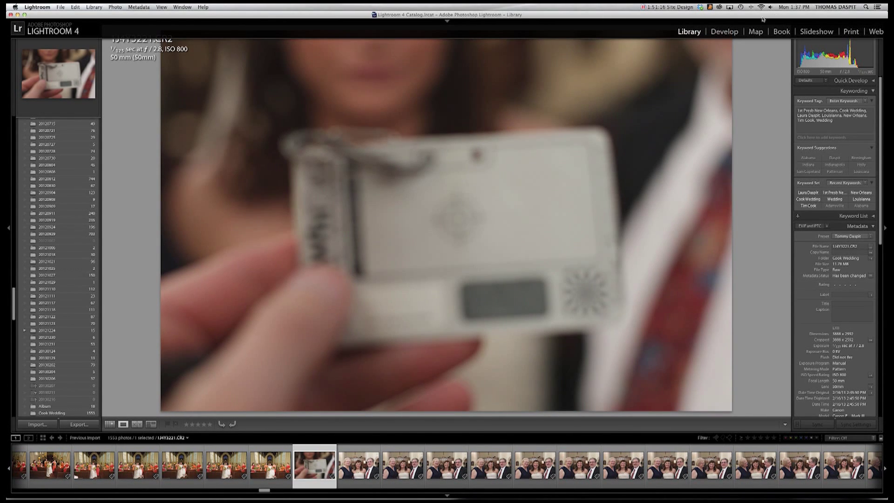
click(725, 33)
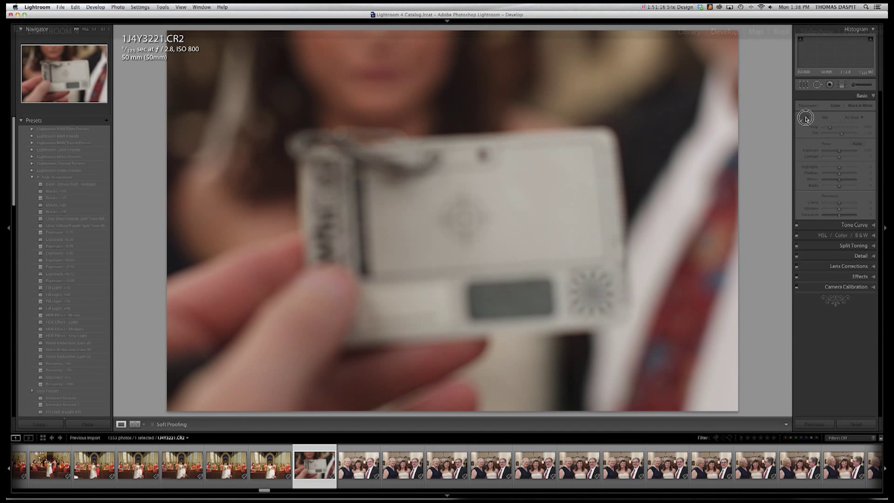
click(805, 120)
click(621, 194)
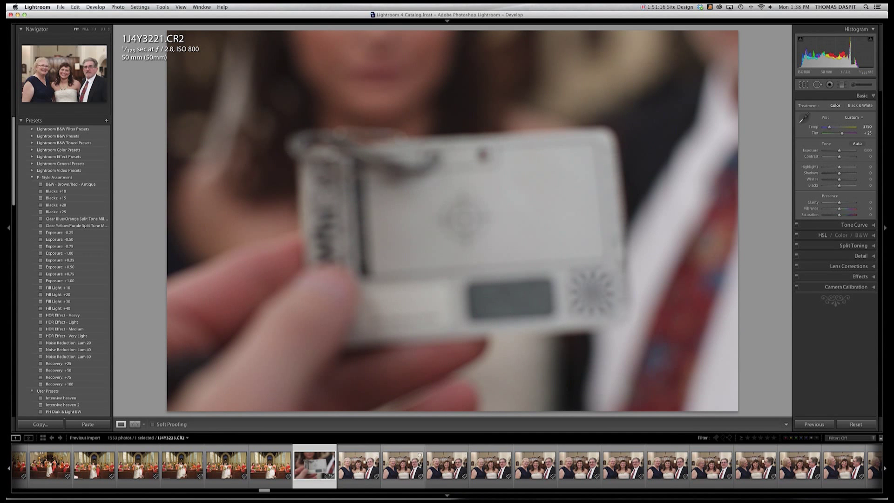
Synchronize only the white balance of 1J4Y3221.CR2 to the three family portraits directly after it and view 1J4Y3222.CR2.
shift+click(444, 463)
click(814, 424)
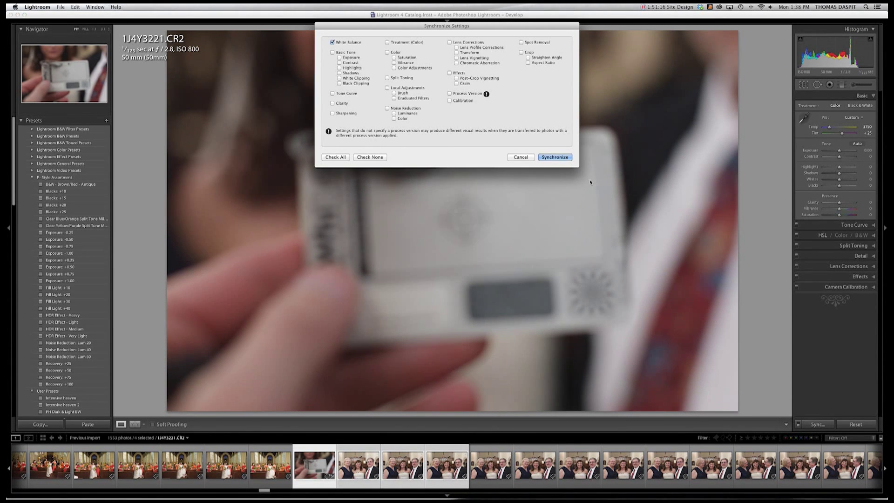
click(562, 157)
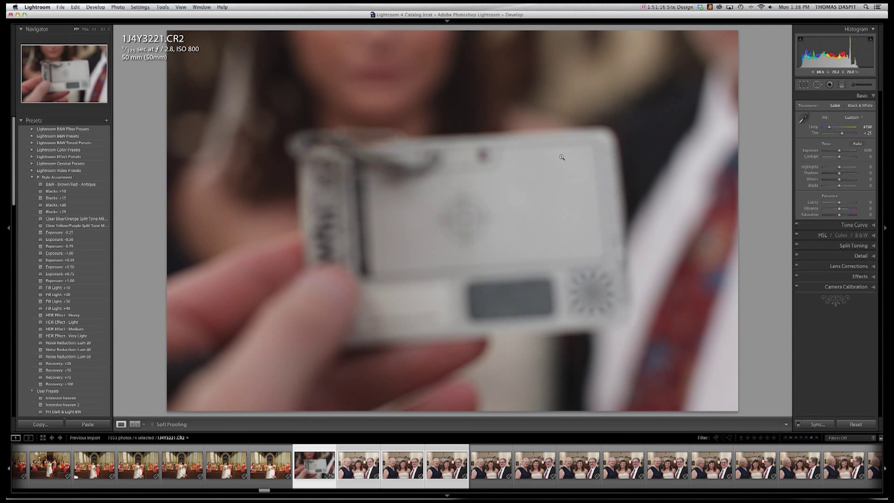
click(353, 470)
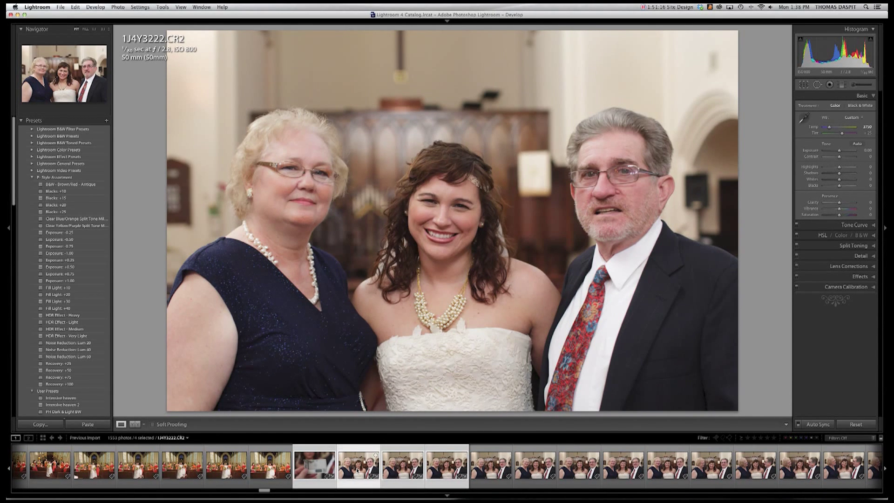
Undo the photo switch and the white balance synchronization on the family portraits.
key(super+z)
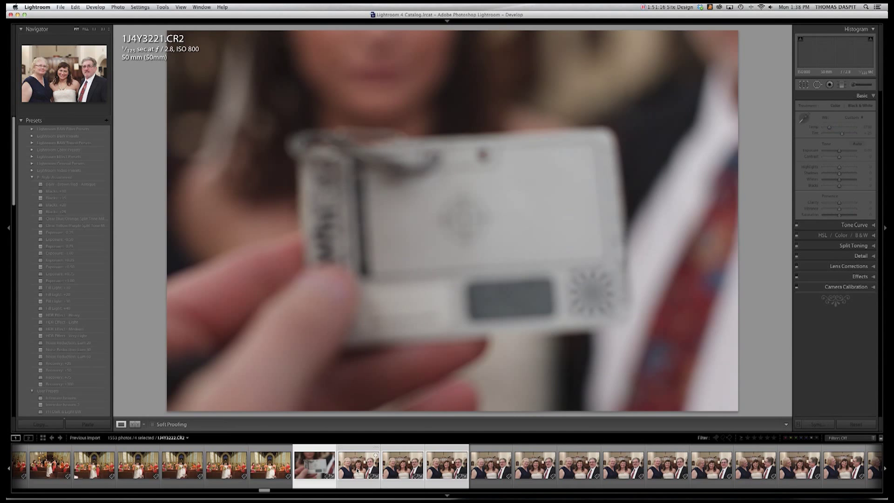
key(super+z)
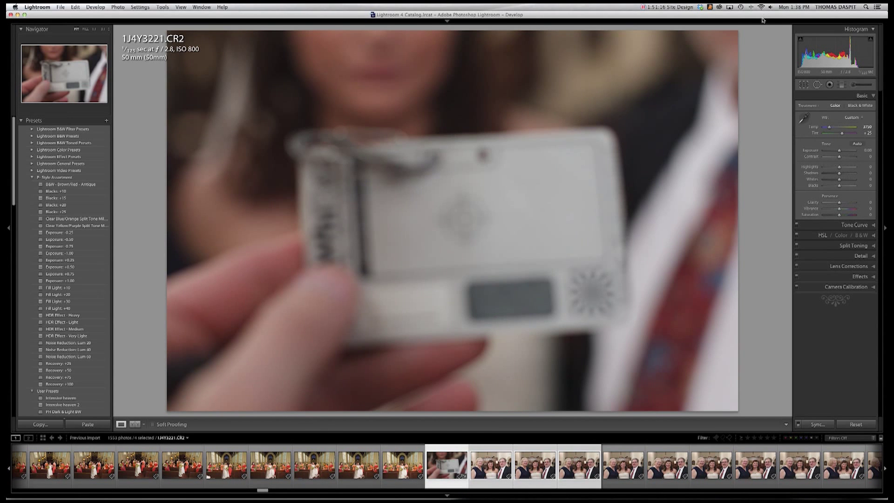
Return to the Library thumbnail grid and browse back to the bridal party's getting-ready photos near the start of the shoot.
mouse_move(832, 25)
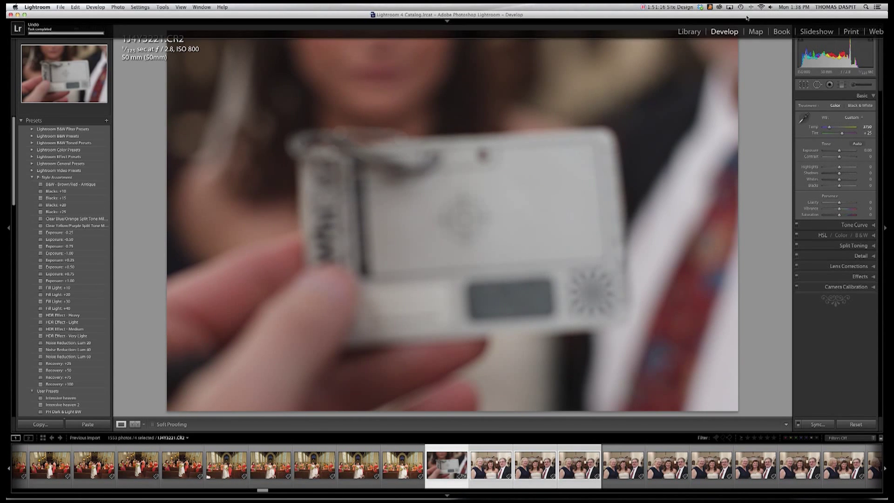
click(689, 32)
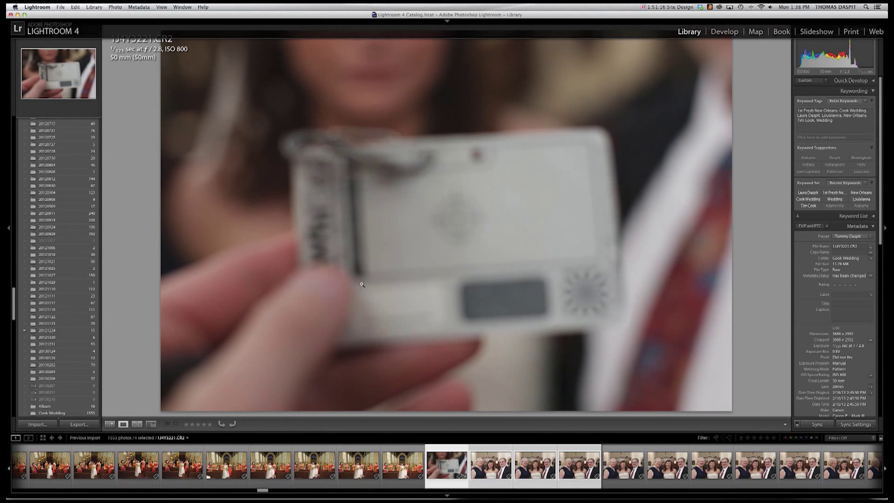
click(110, 424)
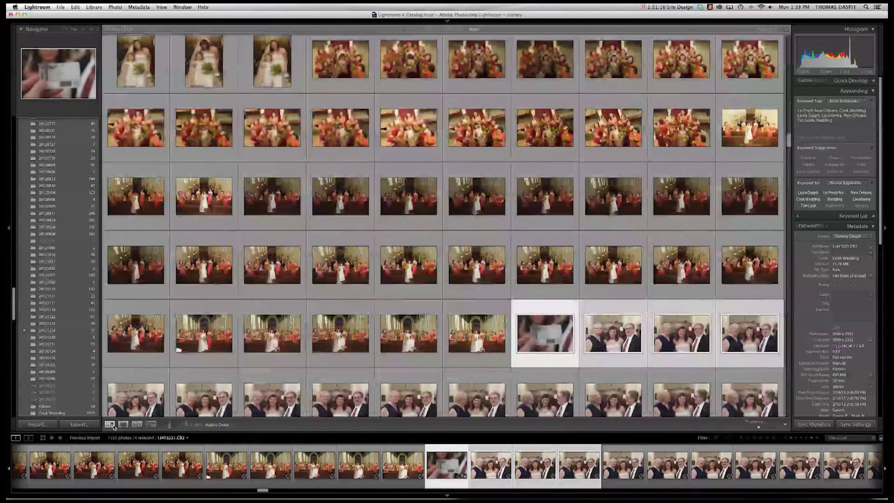
scroll(455, 282, up, 3)
scroll(455, 282, up, 15)
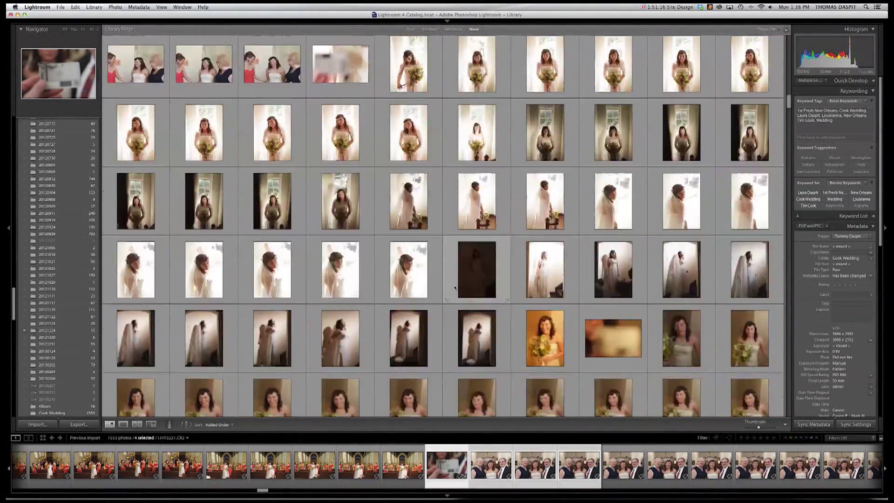
scroll(454, 286, up, 15)
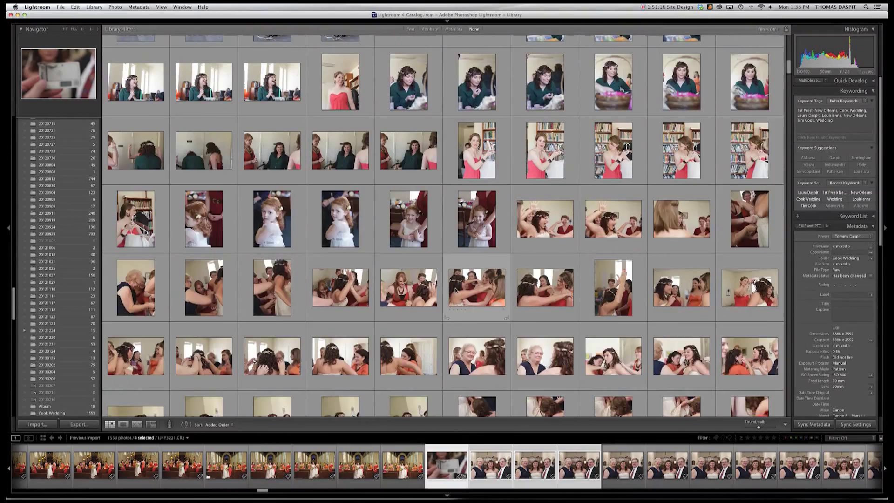